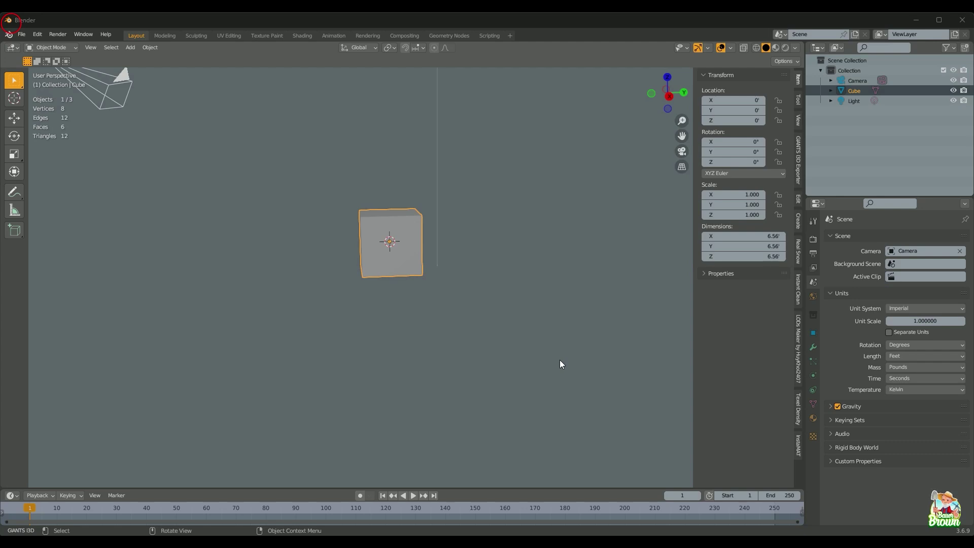
Delete the default cube and add a mesh circle in its place
{"action": "middle_click_drag", "start_coordinate": [474, 338], "coordinate": [469, 374], "text": "ctrl"}
{"action": "key", "text": "x"}
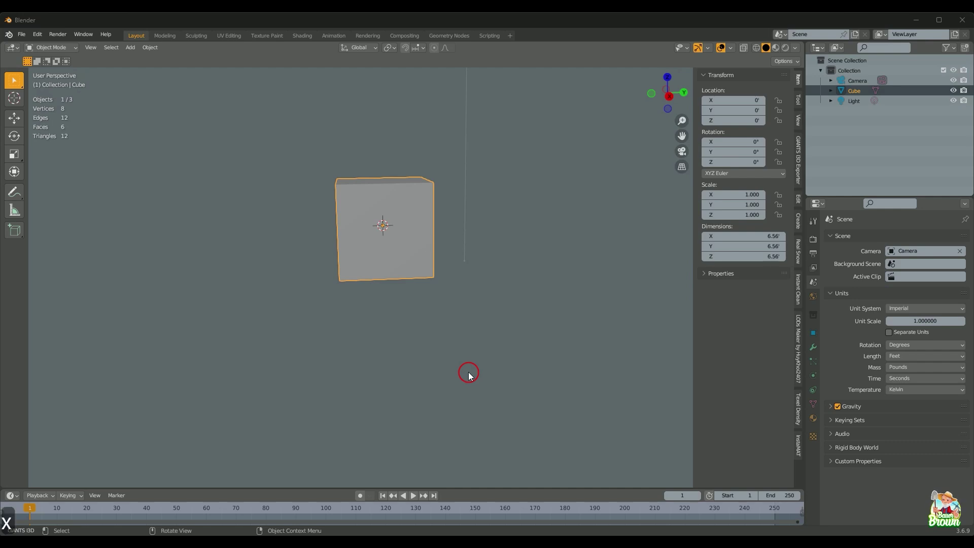
{"action": "middle_click_drag", "start_coordinate": [456, 323], "coordinate": [462, 332]}
{"action": "key", "text": "x"}
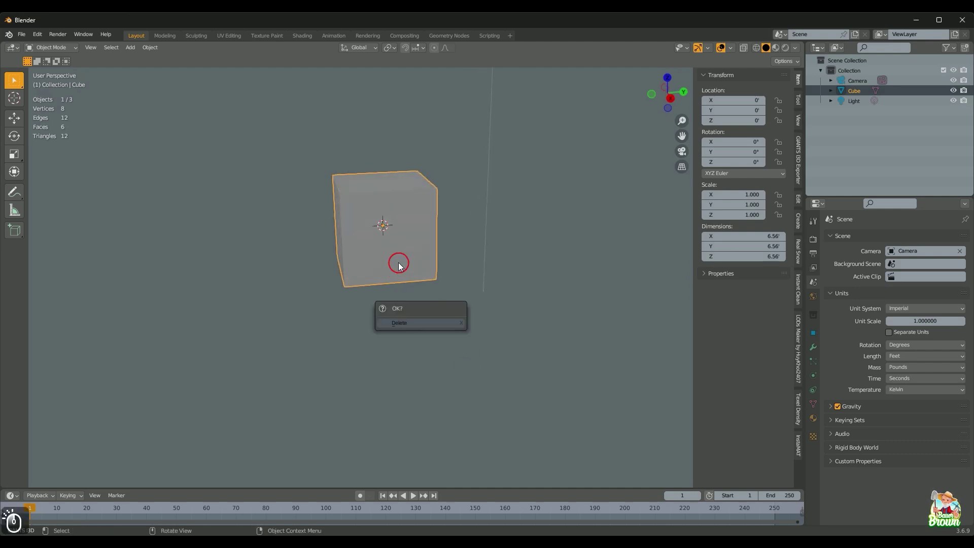
{"action": "key", "text": "x"}
{"action": "key", "text": "x"}
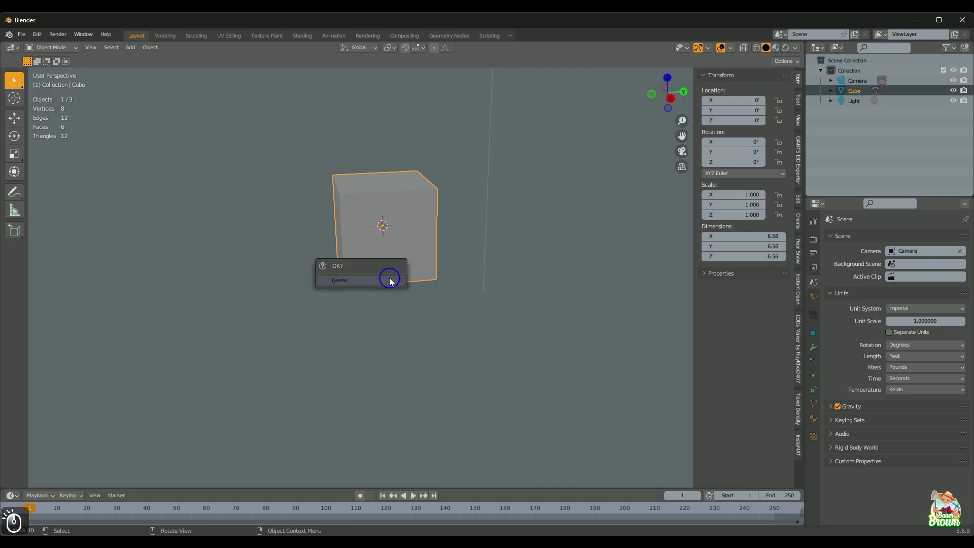
{"action": "left_click", "coordinate": [389, 278]}
{"action": "key", "text": "shift+a"}
{"action": "mouse_move", "coordinate": [391, 279]}
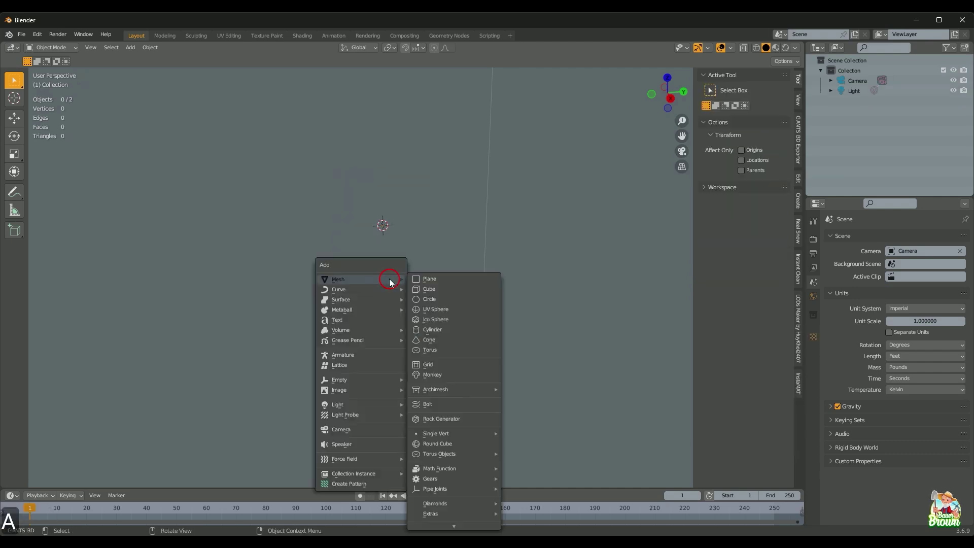
{"action": "left_click", "coordinate": [455, 302]}
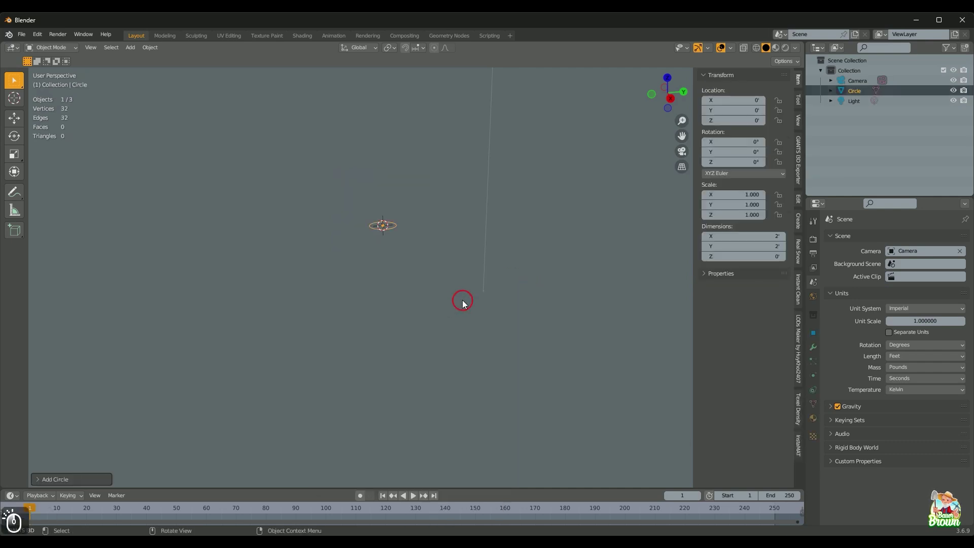
{"action": "middle_click_drag", "start_coordinate": [462, 300], "coordinate": [444, 355], "text": "shift"}
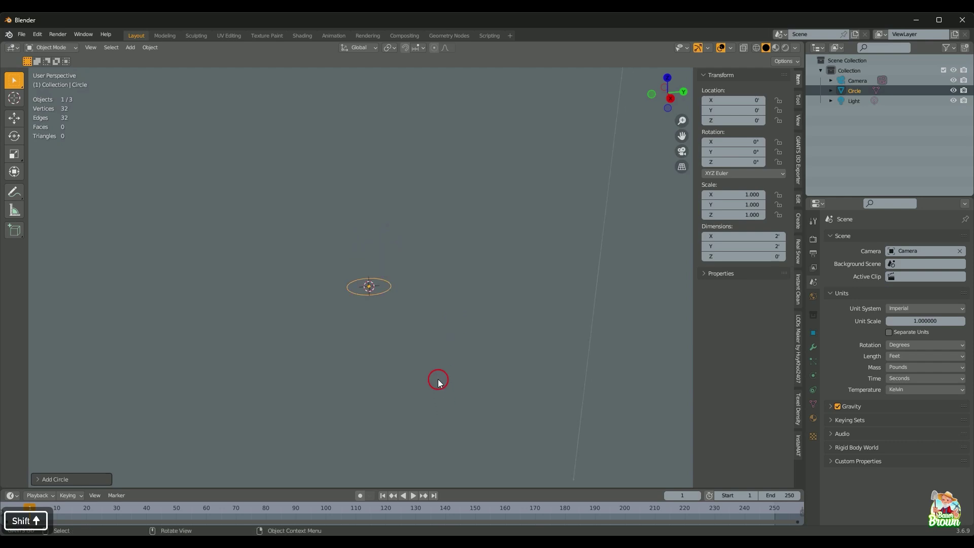
In edge mode, extrude the circle up along Z into a shaft and scale out a flange
{"action": "key", "text": "Tab"}
{"action": "key", "text": "2"}
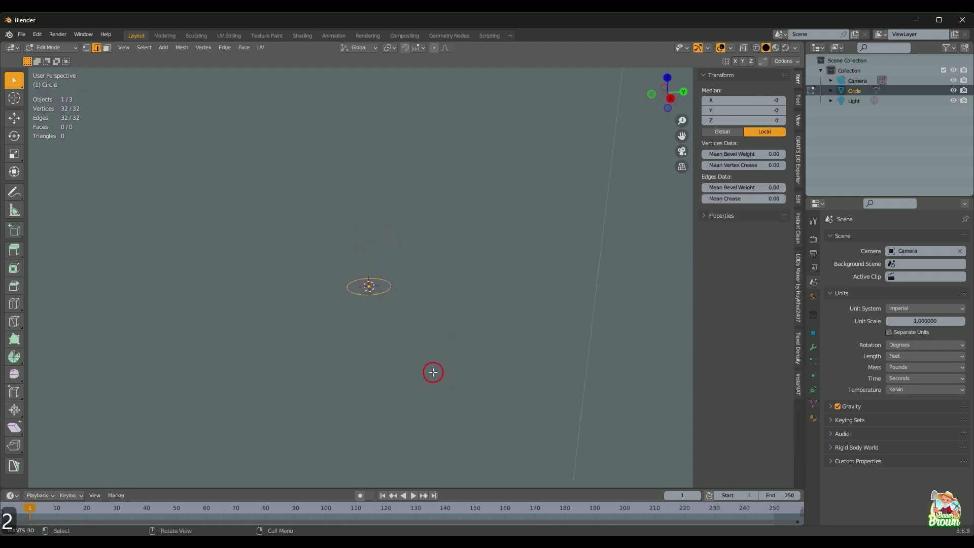
{"action": "key", "text": "e"}
{"action": "key", "text": "z"}
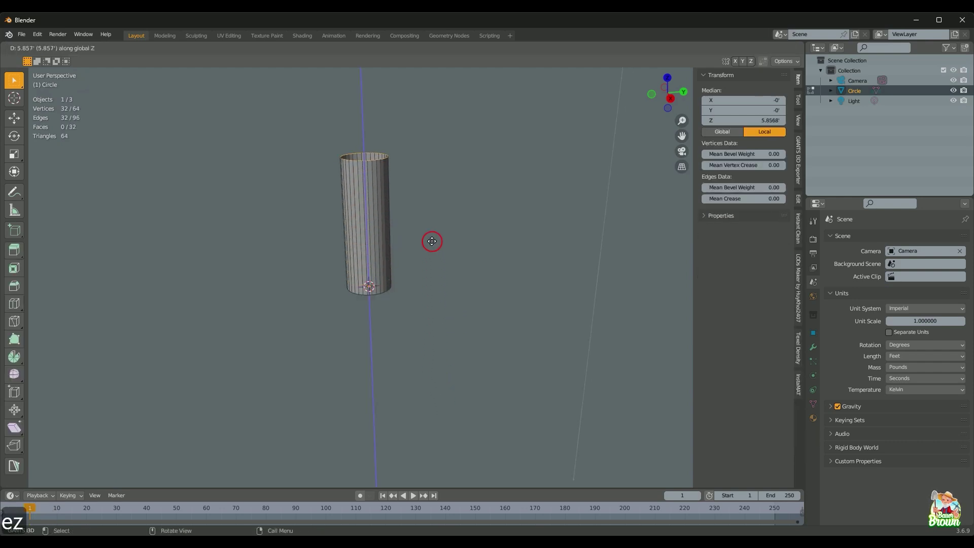
{"action": "left_click", "coordinate": [432, 219]}
{"action": "middle_click_drag", "start_coordinate": [431, 216], "coordinate": [445, 249]}
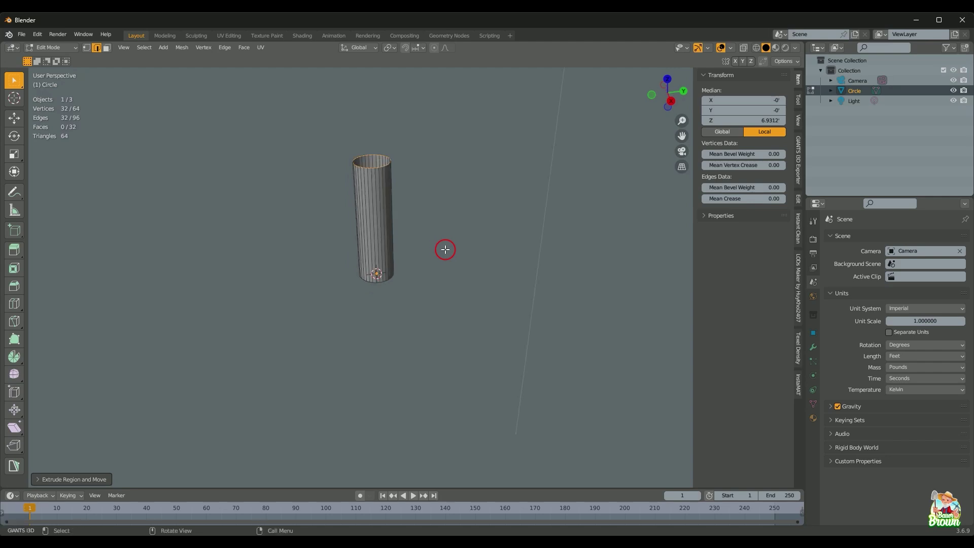
{"action": "key", "text": "e"}
{"action": "key", "text": "s"}
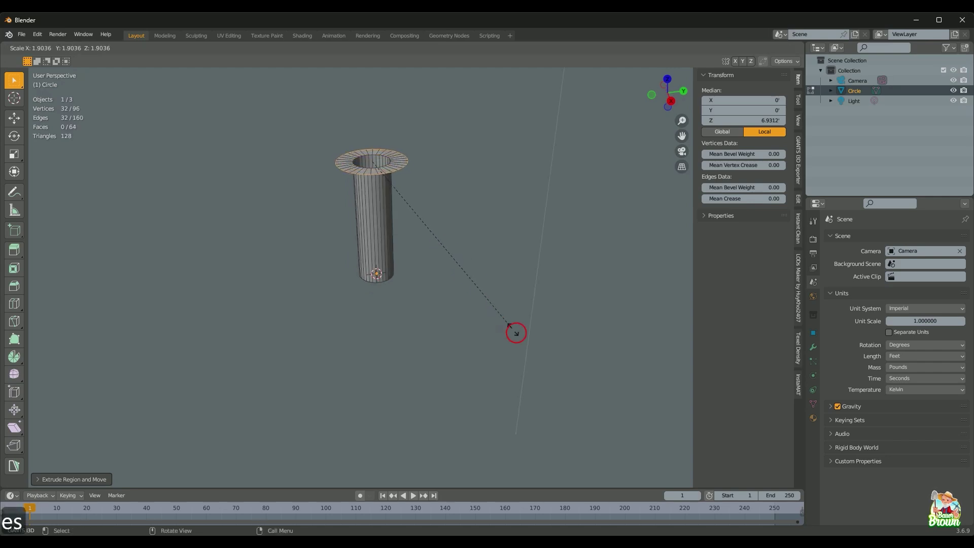
{"action": "left_click", "coordinate": [566, 396]}
{"action": "middle_click_drag", "start_coordinate": [567, 404], "coordinate": [526, 307]}
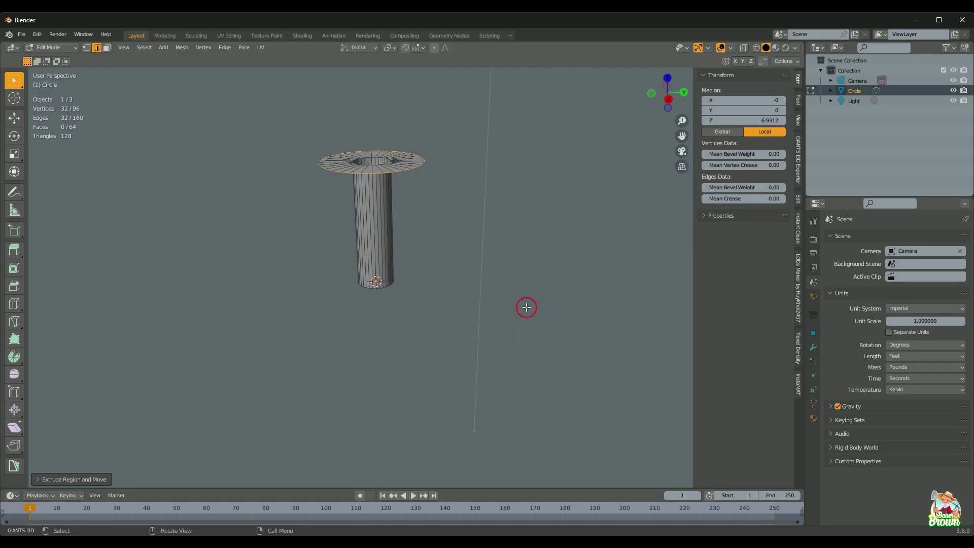
{"action": "middle_click_drag", "start_coordinate": [527, 239], "coordinate": [512, 320], "text": "shift"}
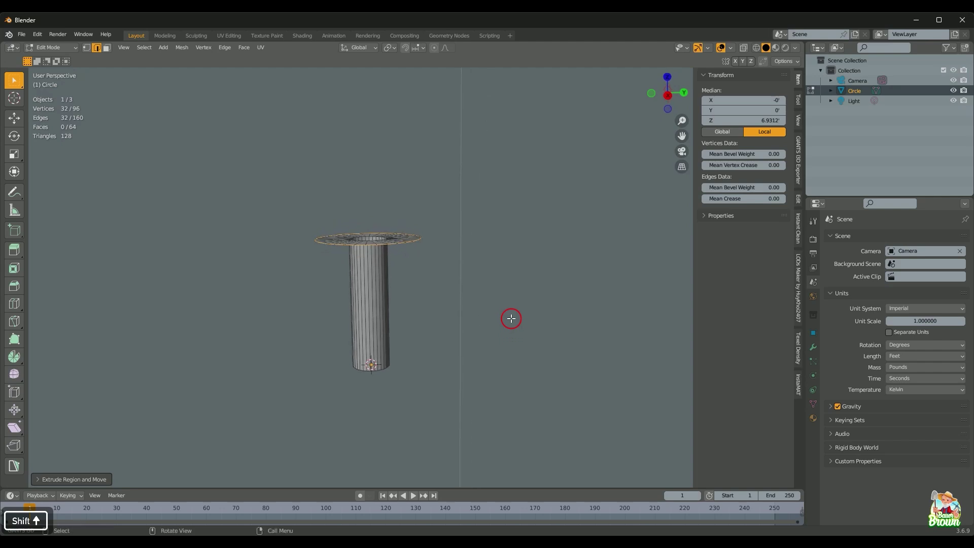
Extrude the flange ring upward and merge it at center into the arrow's pointed tip
{"action": "key", "text": "e"}
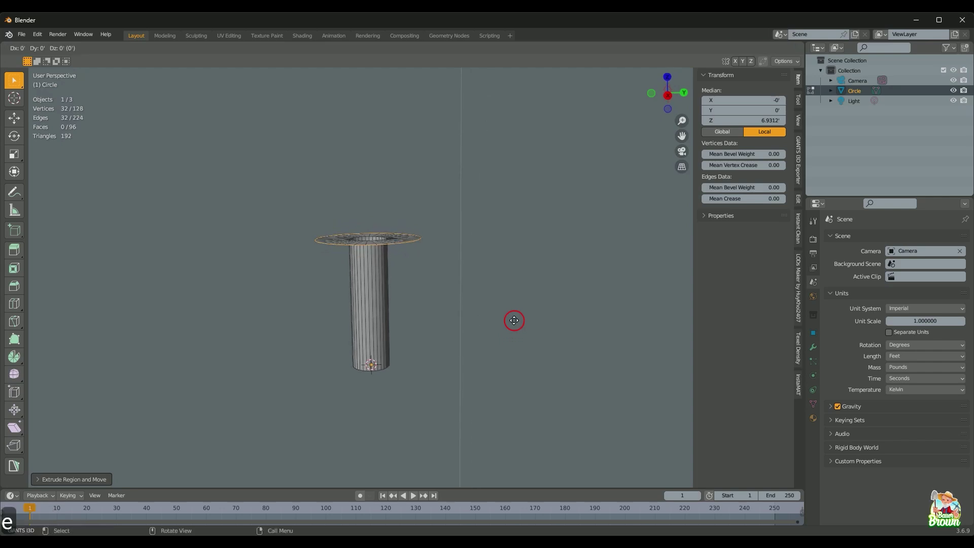
{"action": "left_click", "coordinate": [503, 212]}
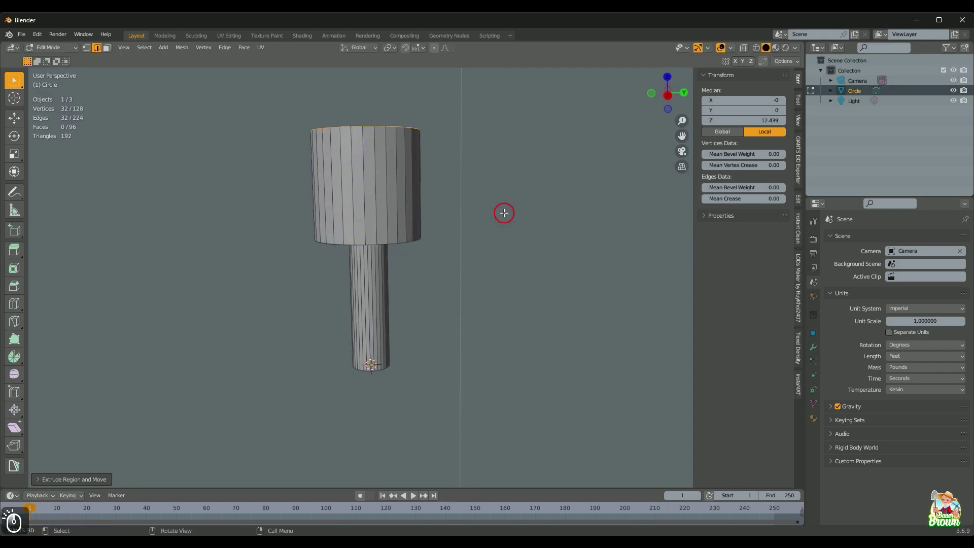
{"action": "key", "text": "m"}
{"action": "left_click", "coordinate": [504, 213]}
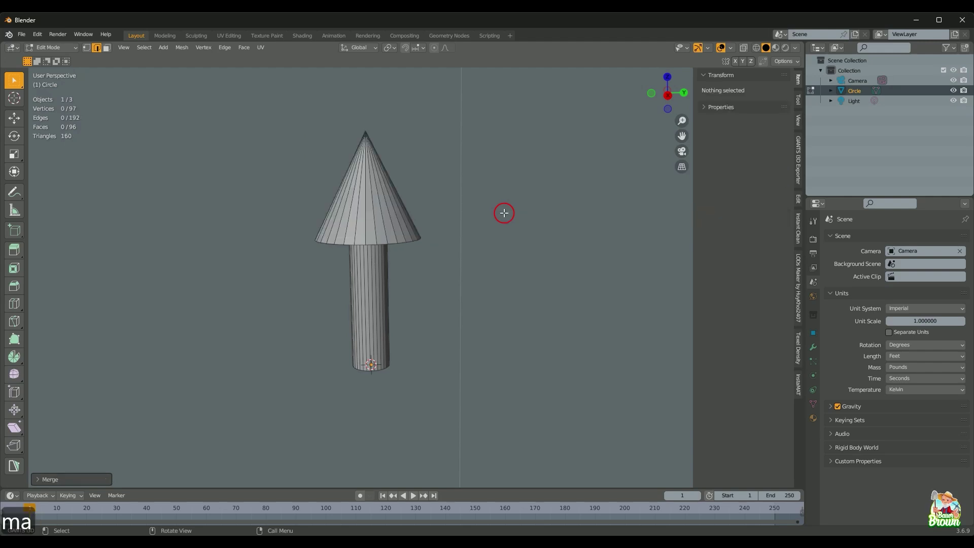
{"action": "middle_click_drag", "start_coordinate": [449, 320], "coordinate": [446, 244]}
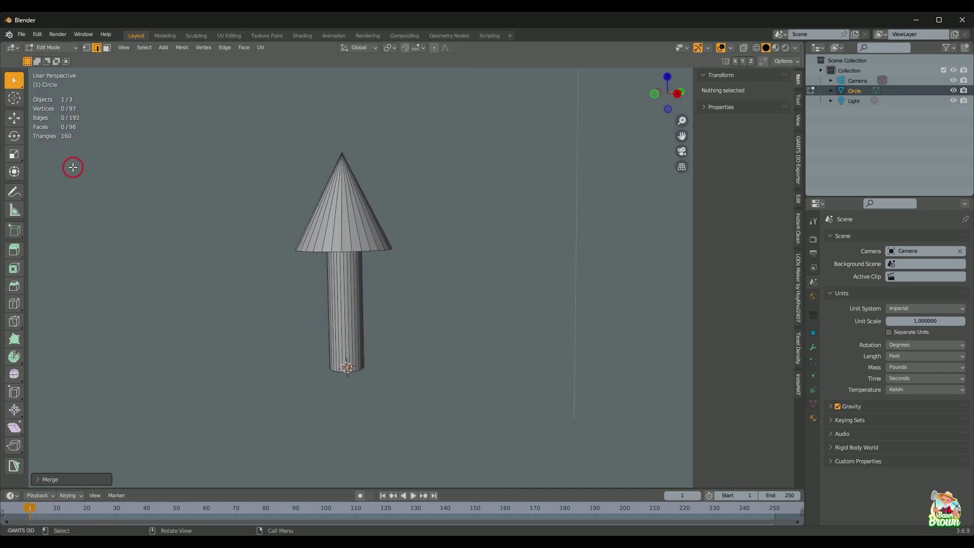
{"action": "middle_click_drag", "start_coordinate": [213, 227], "coordinate": [318, 241], "text": "shift"}
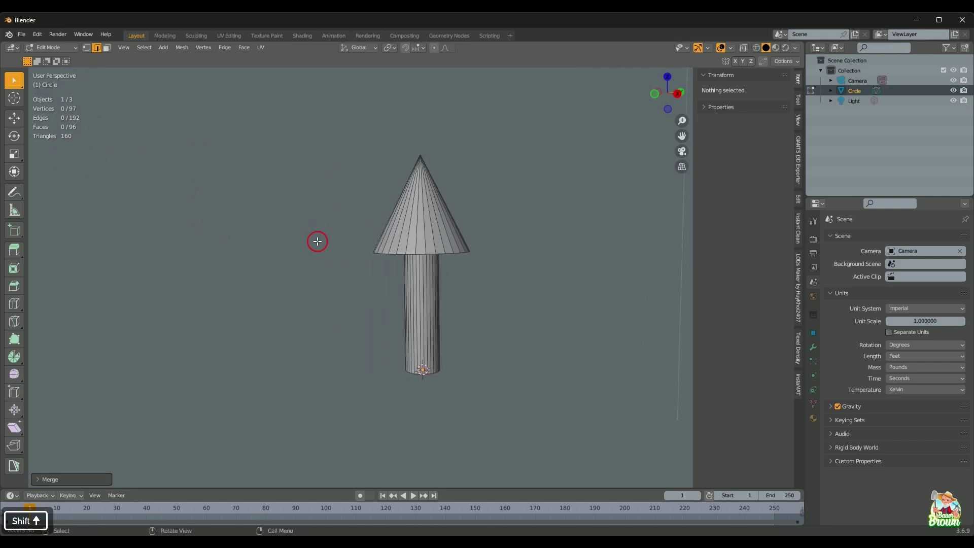
{"action": "scroll", "coordinate": [319, 287], "scroll_direction": "up", "scroll_amount": 3}
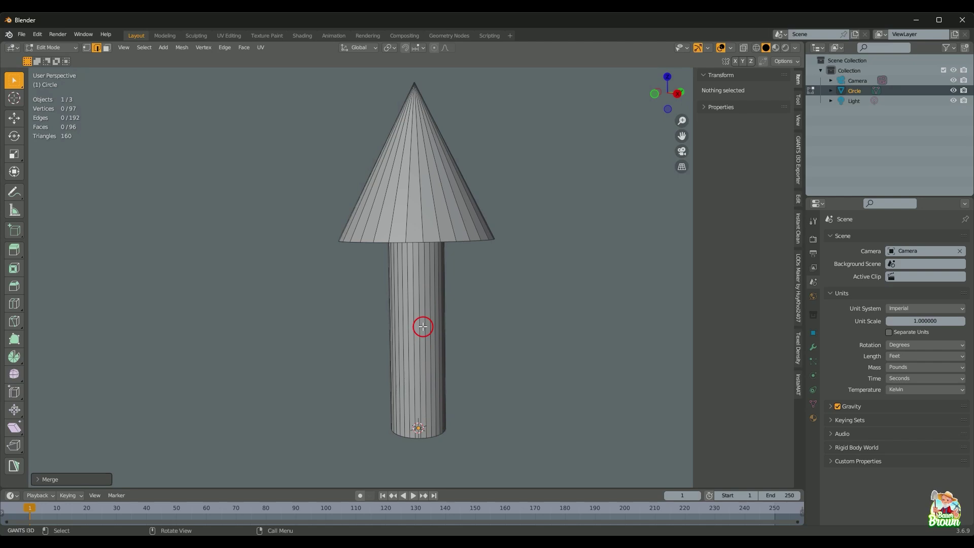
{"action": "scroll", "coordinate": [460, 322], "scroll_direction": "down", "scroll_amount": 2}
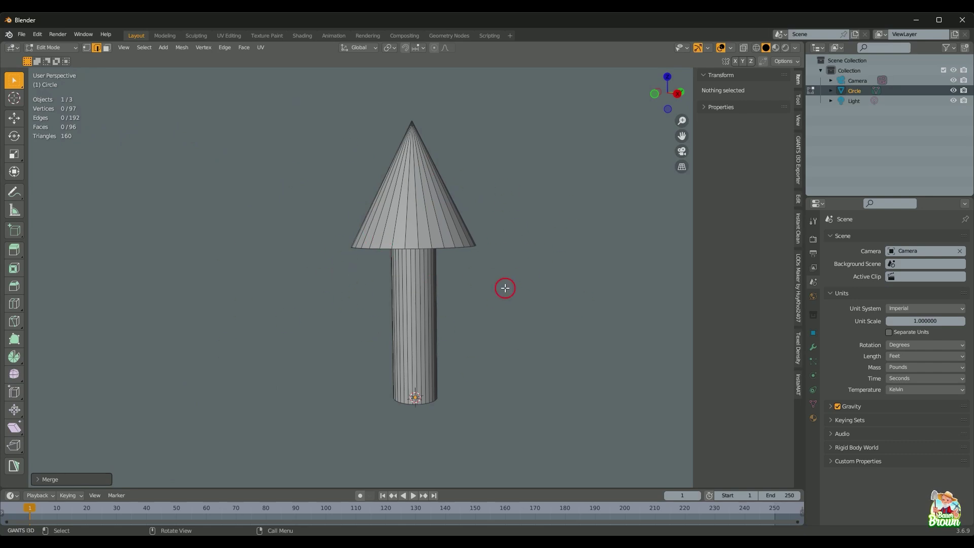
Zoom around the finished cone-on-cylinder arrow, moving the 3D cursor off it and orbiting slightly
{"action": "scroll", "coordinate": [505, 287], "scroll_direction": "down", "scroll_amount": 2}
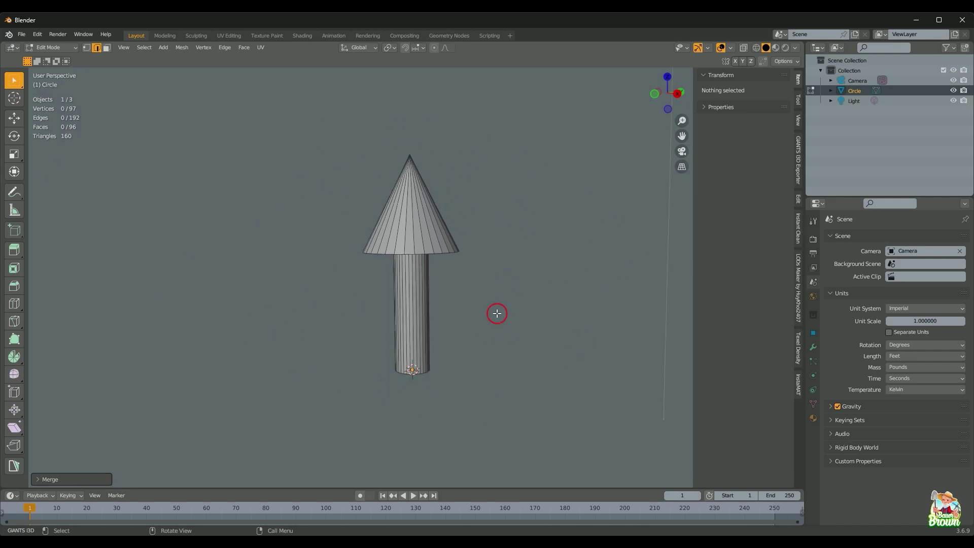
{"action": "scroll", "coordinate": [497, 313], "scroll_direction": "down", "scroll_amount": 2}
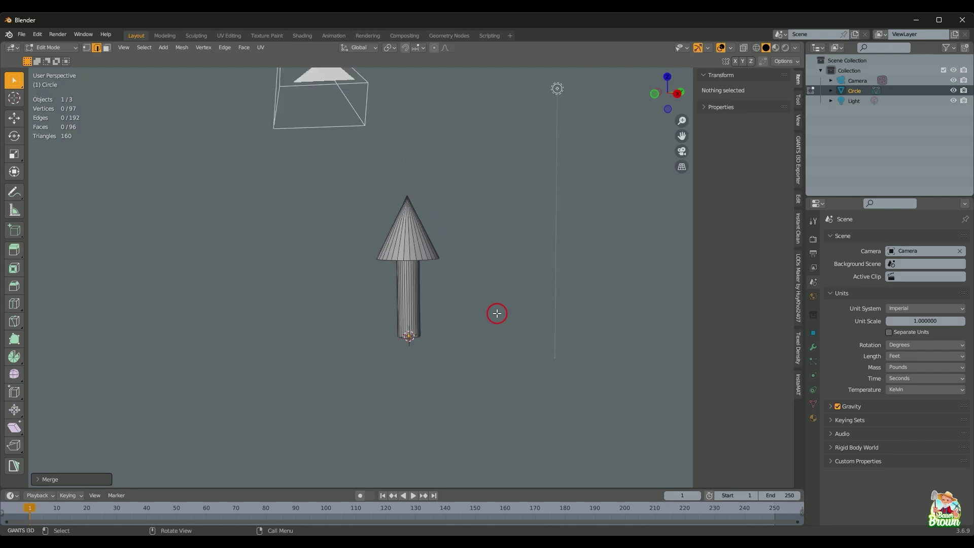
{"action": "scroll", "coordinate": [489, 279], "scroll_direction": "down", "scroll_amount": 5}
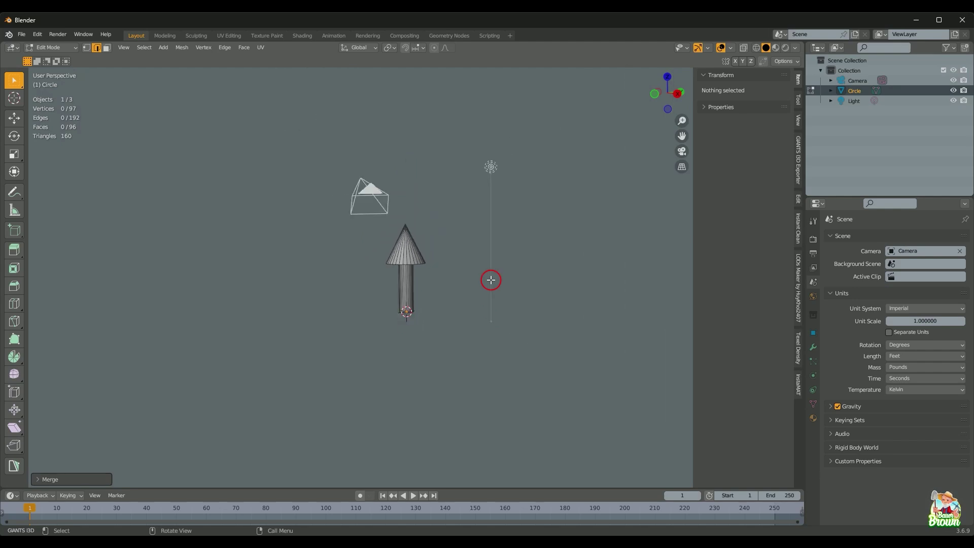
{"action": "scroll", "coordinate": [491, 280], "scroll_direction": "down", "scroll_amount": 4}
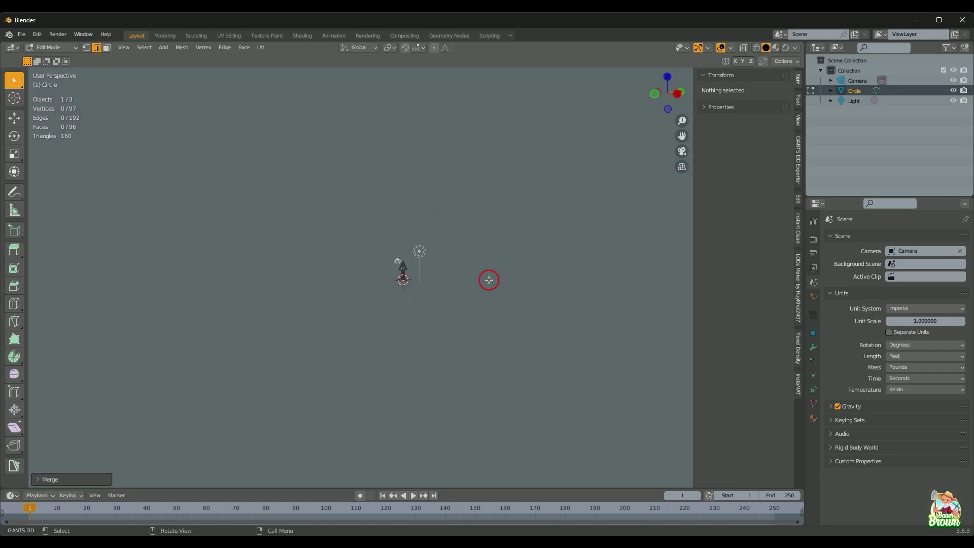
{"action": "scroll", "coordinate": [478, 301], "scroll_direction": "up", "scroll_amount": 1}
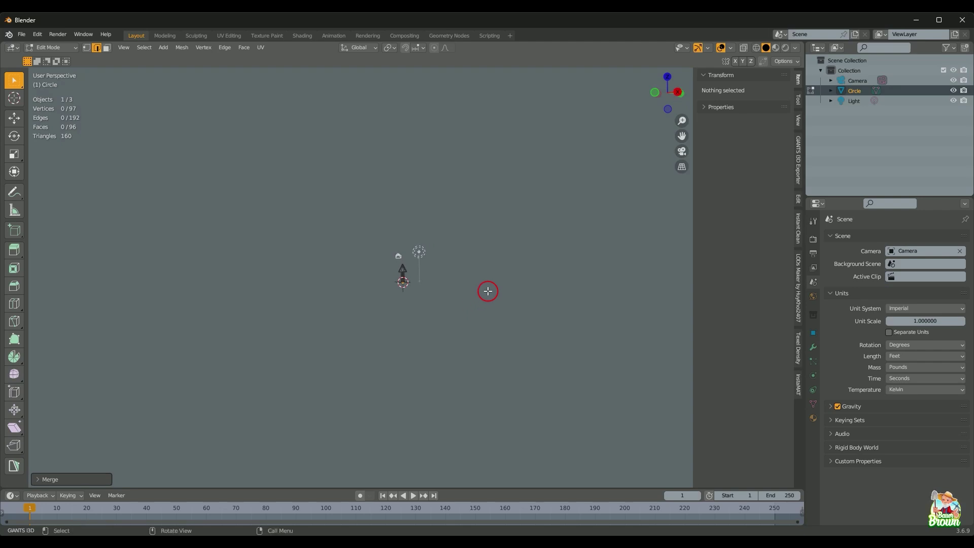
{"action": "right_click", "coordinate": [563, 223], "text": "shift"}
{"action": "scroll", "coordinate": [454, 293], "scroll_direction": "down", "scroll_amount": 1}
{"action": "scroll", "coordinate": [387, 367], "scroll_direction": "up", "scroll_amount": 10}
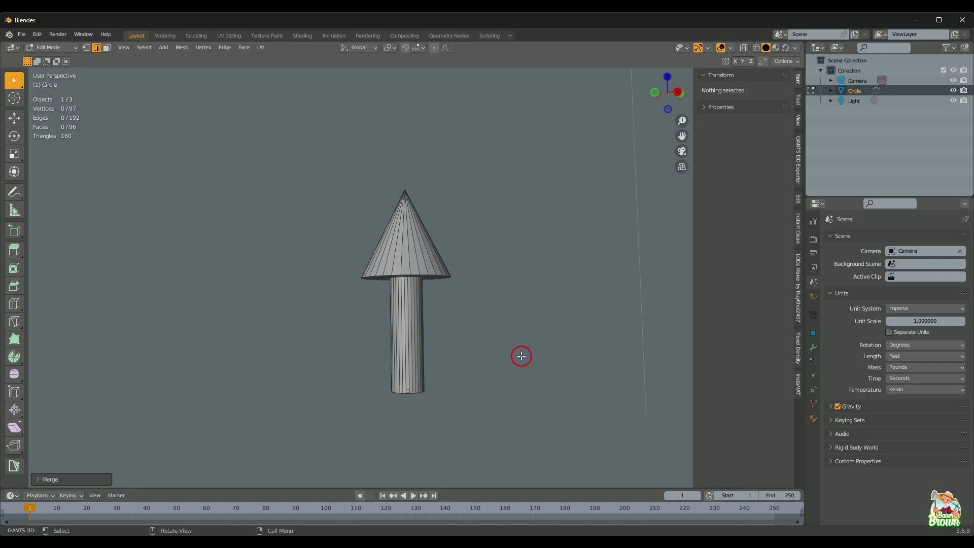
{"action": "middle_click_drag", "start_coordinate": [522, 356], "coordinate": [518, 380]}
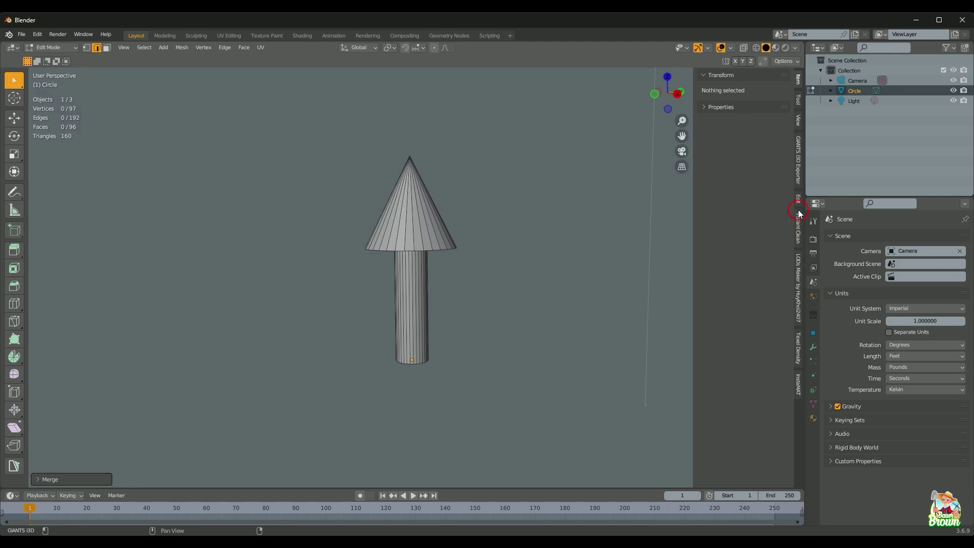
Generate Circle_LOD0–LOD5 with LODs Maker's Make LODs Objects, then hide the LOD5–LOD1 copies
{"action": "left_click", "coordinate": [798, 299]}
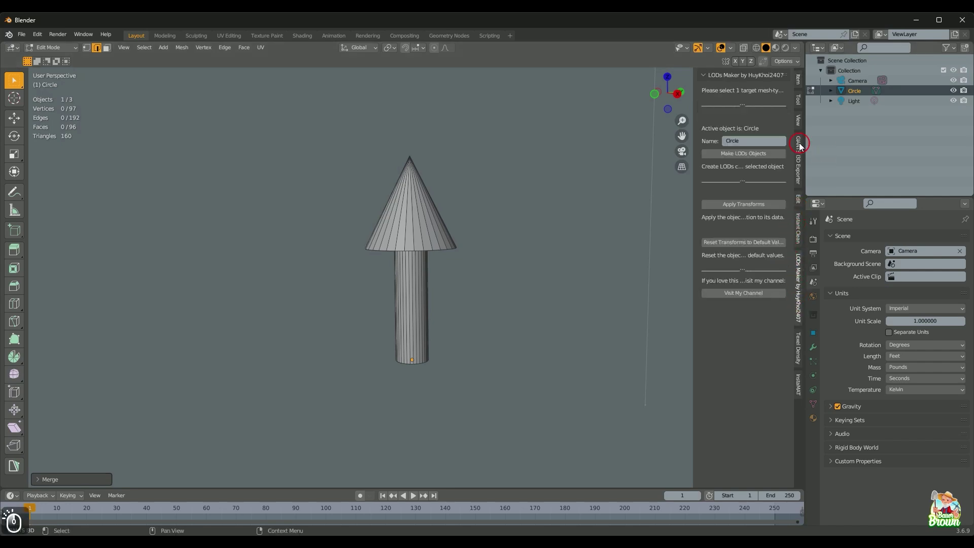
{"action": "key", "text": "Tab"}
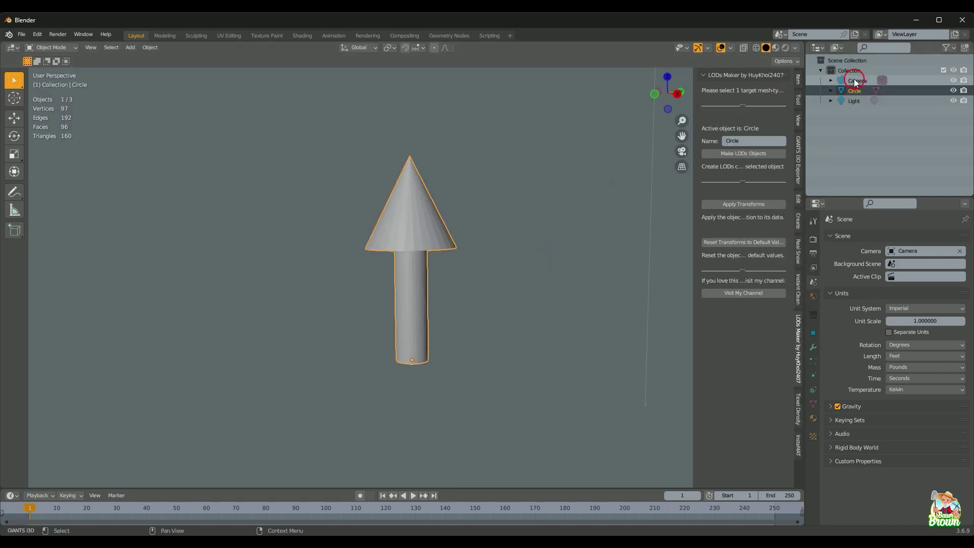
{"action": "left_click", "coordinate": [744, 153]}
{"action": "key", "text": "Tab"}
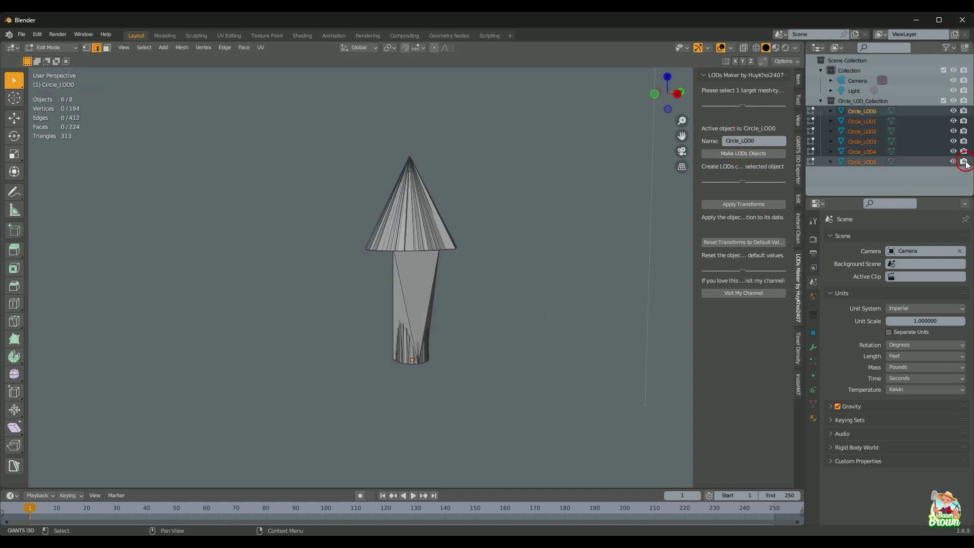
{"action": "left_click_drag", "start_coordinate": [954, 163], "coordinate": [954, 115]}
Hide Circle_LOD0 and show Circle_LOD1 to compare its detail
{"action": "scroll", "coordinate": [536, 286], "scroll_direction": "up", "scroll_amount": 3}
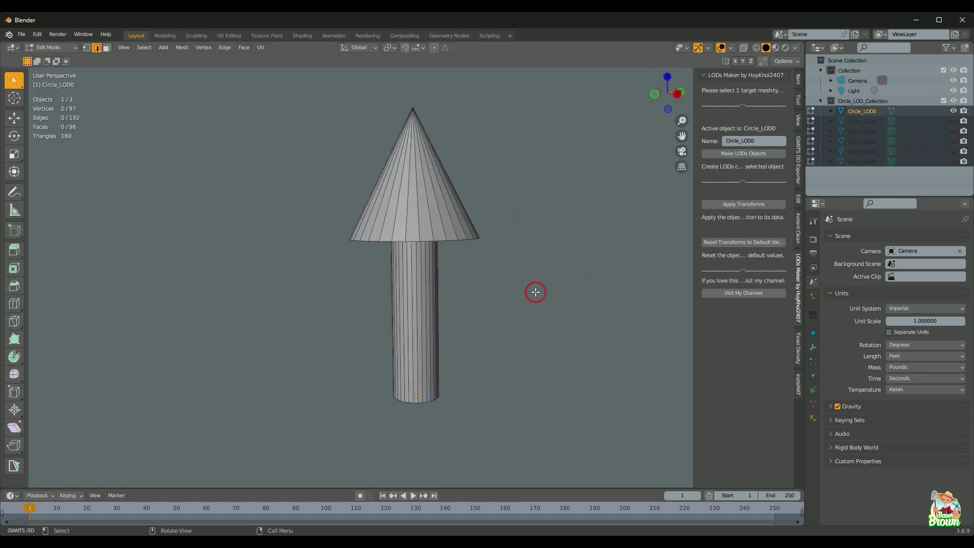
{"action": "scroll", "coordinate": [538, 289], "scroll_direction": "down", "scroll_amount": 3}
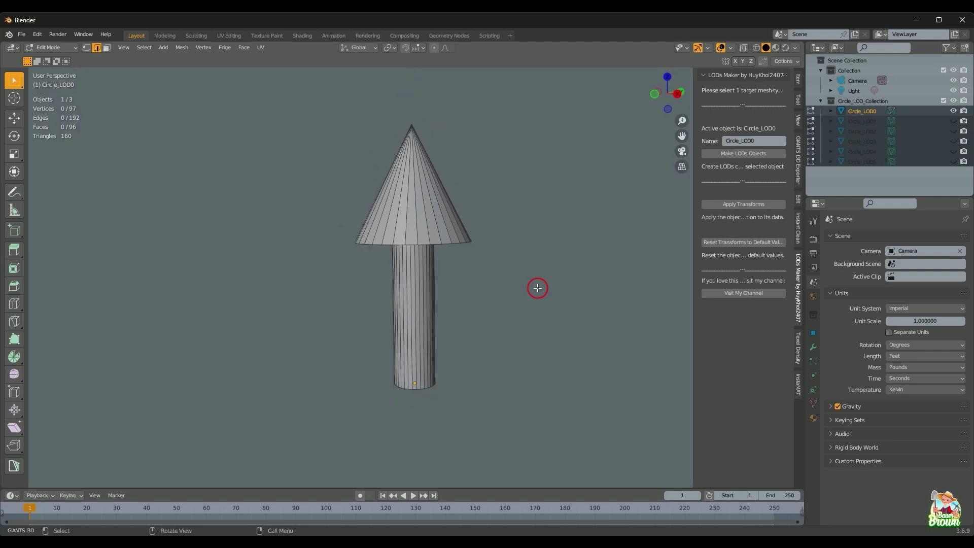
{"action": "scroll", "coordinate": [538, 289], "scroll_direction": "up", "scroll_amount": 1}
{"action": "scroll", "coordinate": [536, 288], "scroll_direction": "down", "scroll_amount": 1}
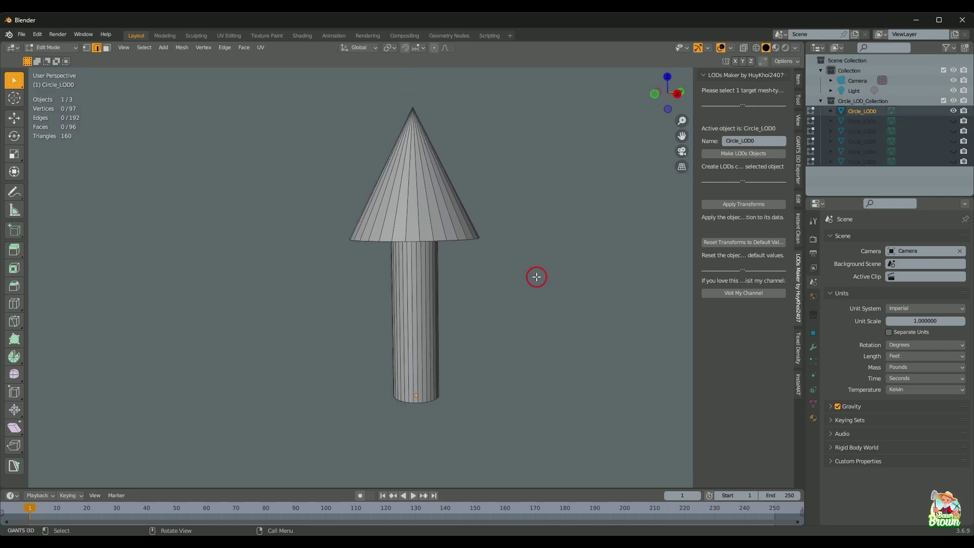
{"action": "scroll", "coordinate": [536, 276], "scroll_direction": "down", "scroll_amount": 8}
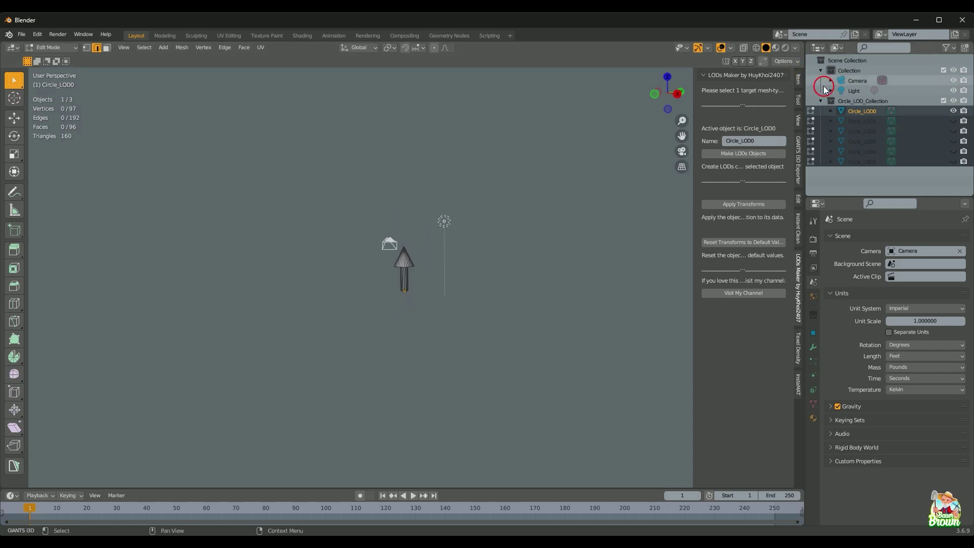
{"action": "left_click", "coordinate": [954, 111]}
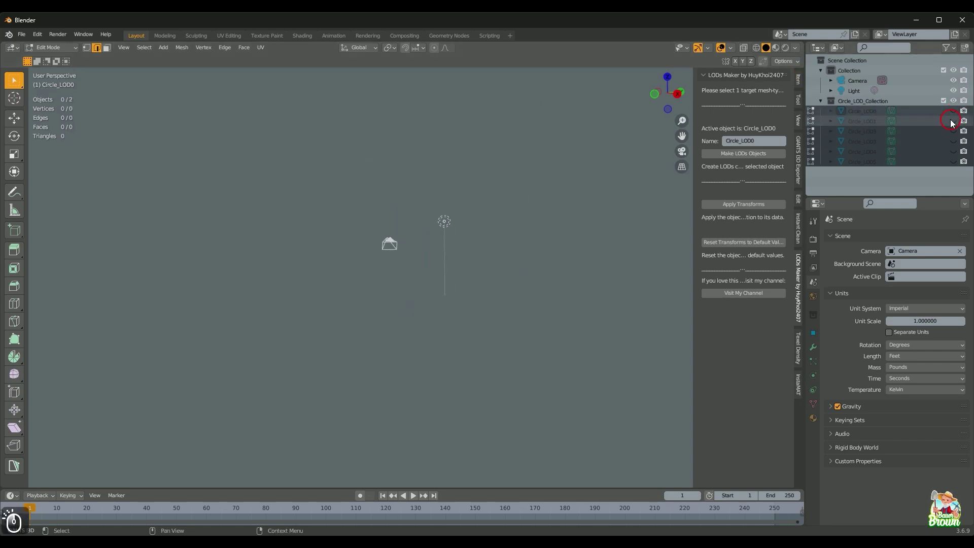
{"action": "left_click", "coordinate": [954, 121]}
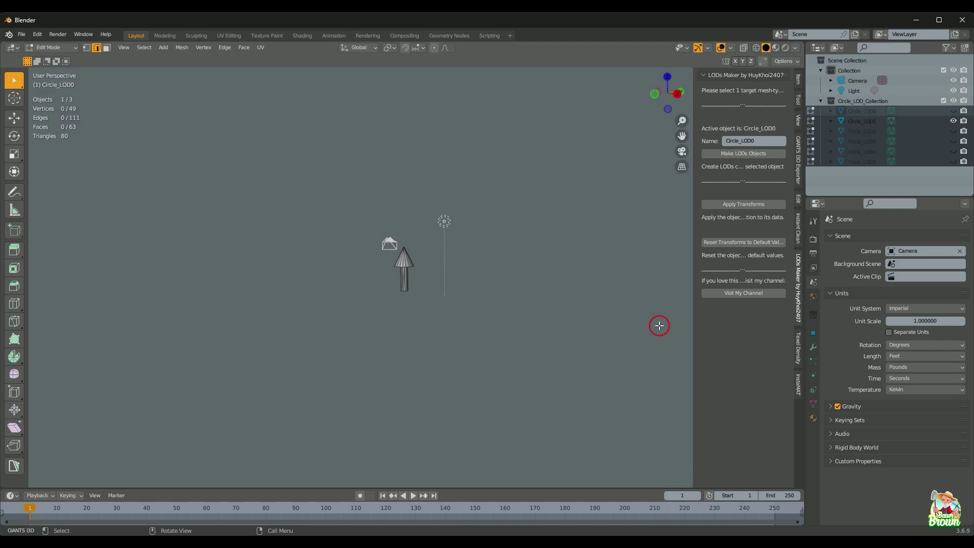
Swap Circle_LOD1 for Circle_LOD2 and zoom and pan so the arrow fills the viewport
{"action": "scroll", "coordinate": [586, 303], "scroll_direction": "down", "scroll_amount": 5}
{"action": "scroll", "coordinate": [585, 303], "scroll_direction": "down", "scroll_amount": 1}
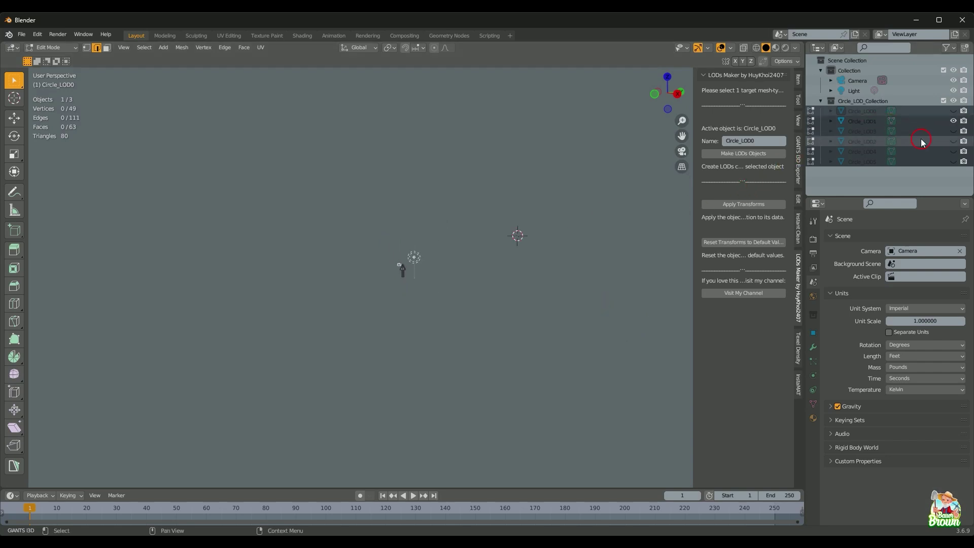
{"action": "left_click_drag", "start_coordinate": [954, 121], "coordinate": [953, 136]}
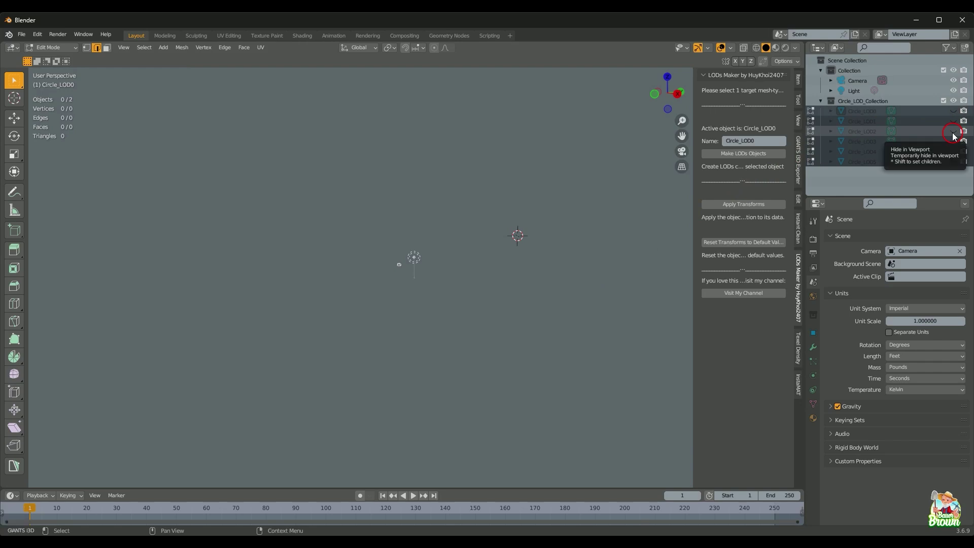
{"action": "left_click", "coordinate": [952, 132]}
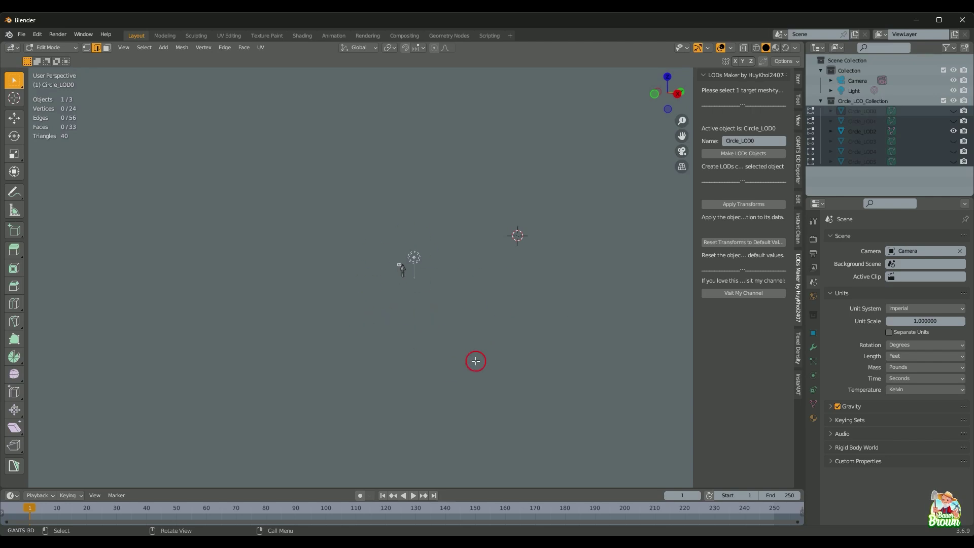
{"action": "scroll", "coordinate": [472, 390], "scroll_direction": "up", "scroll_amount": 5}
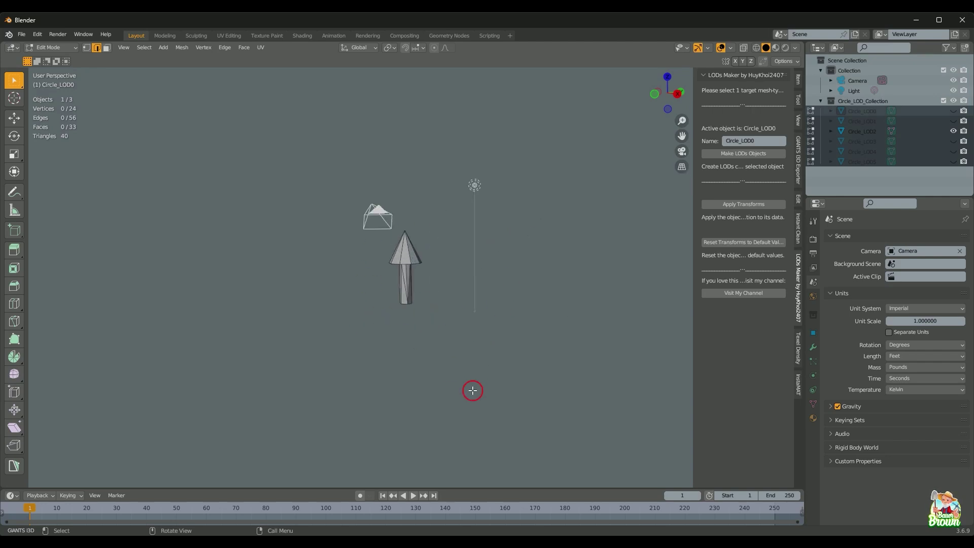
{"action": "scroll", "coordinate": [472, 390], "scroll_direction": "up", "scroll_amount": 8}
{"action": "middle_click_drag", "start_coordinate": [472, 391], "coordinate": [493, 388]}
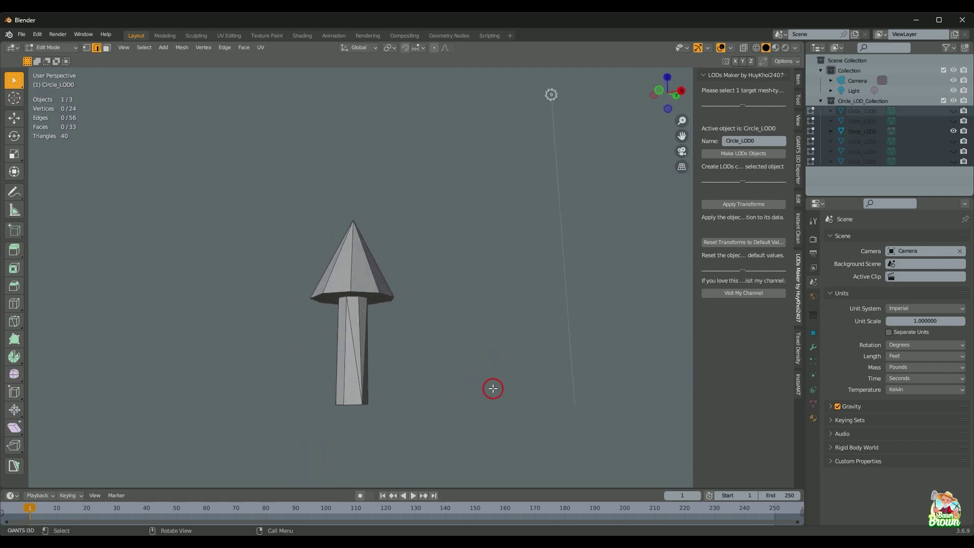
{"action": "key", "text": "shift"}
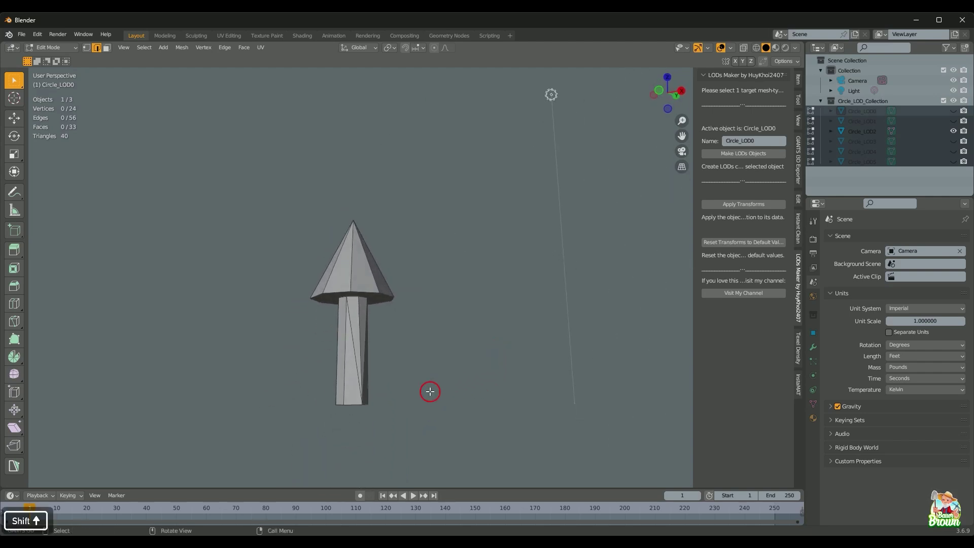
{"action": "middle_click_drag", "start_coordinate": [430, 392], "coordinate": [462, 311], "text": "shift"}
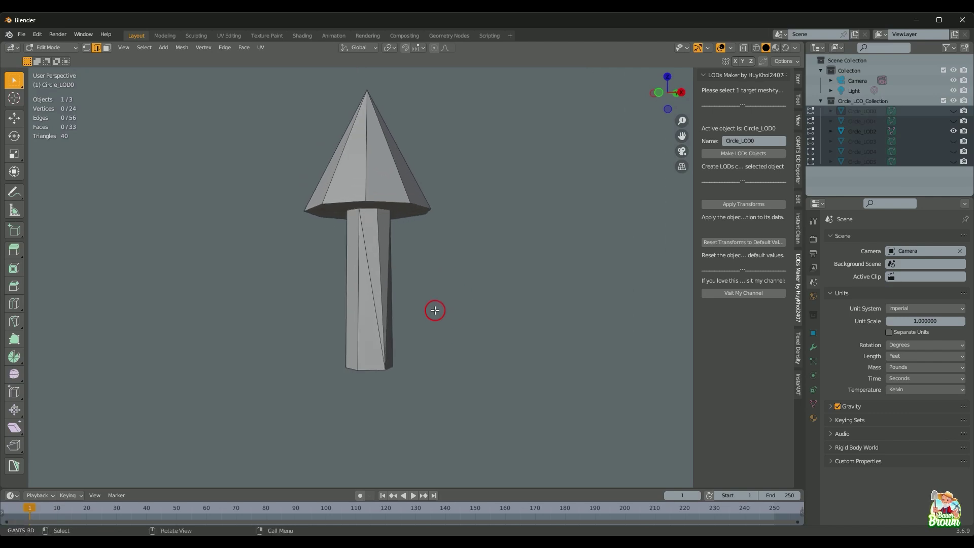
Check Circle_LOD3 and Circle_LOD4 in turn, then finish with only Circle_LOD2 visible
{"action": "left_click", "coordinate": [953, 132]}
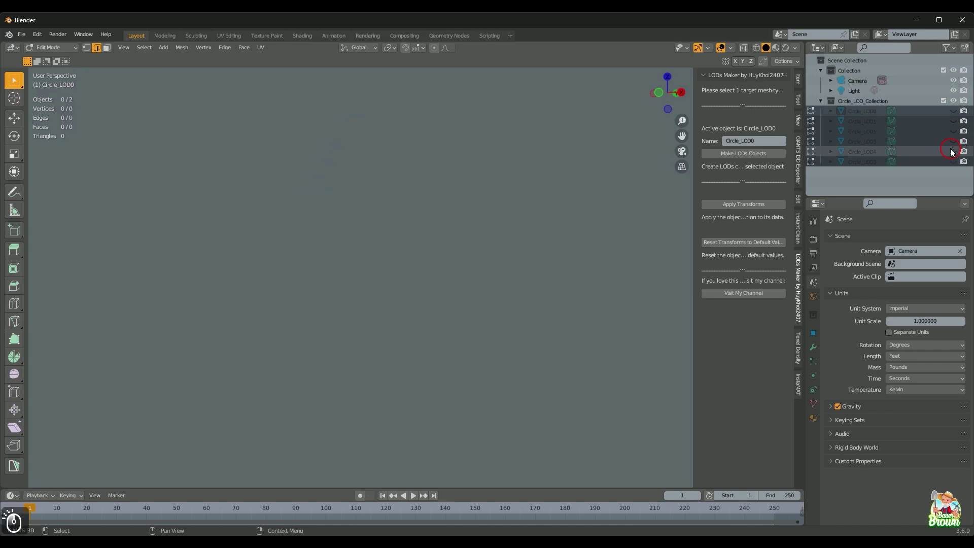
{"action": "left_click", "coordinate": [954, 142]}
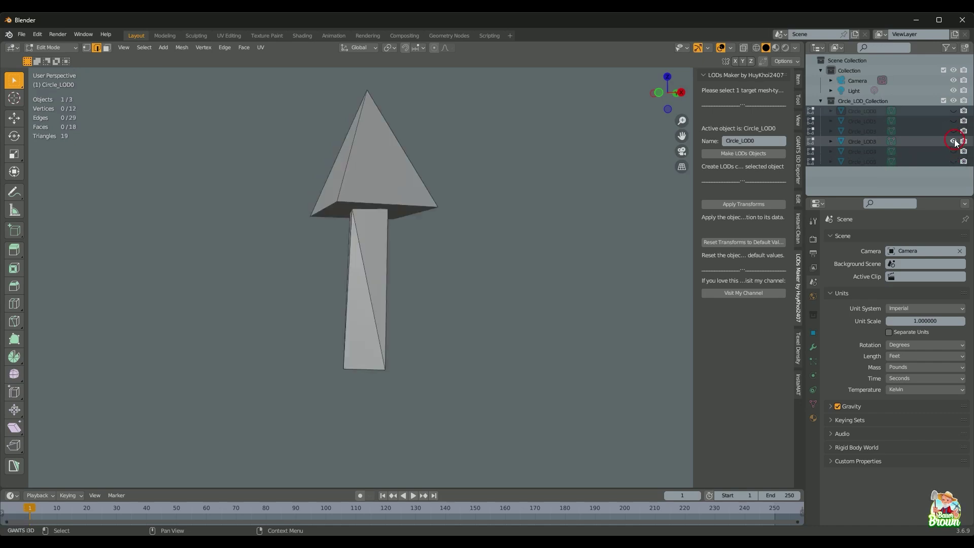
{"action": "left_click", "coordinate": [954, 141]}
{"action": "left_click", "coordinate": [954, 151]}
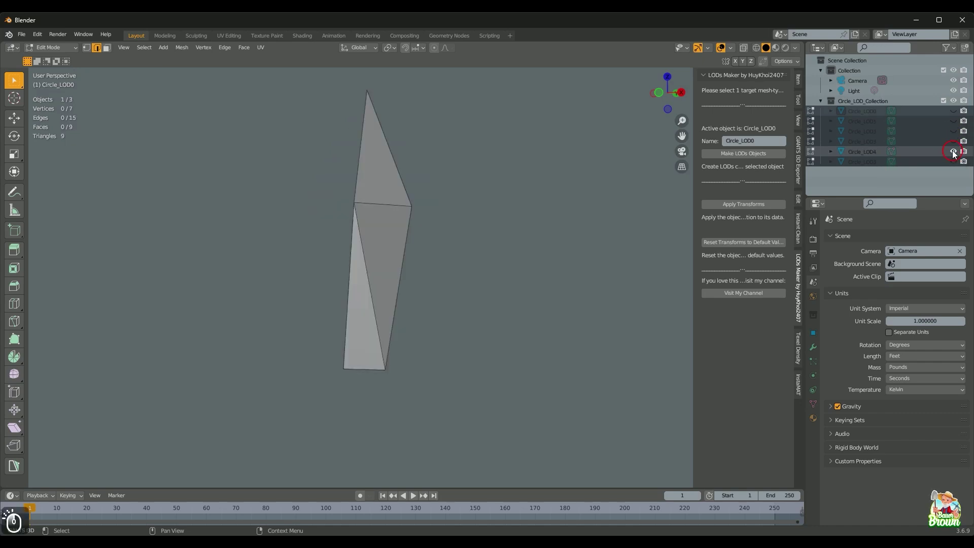
{"action": "left_click", "coordinate": [954, 152]}
{"action": "left_click", "coordinate": [954, 141]}
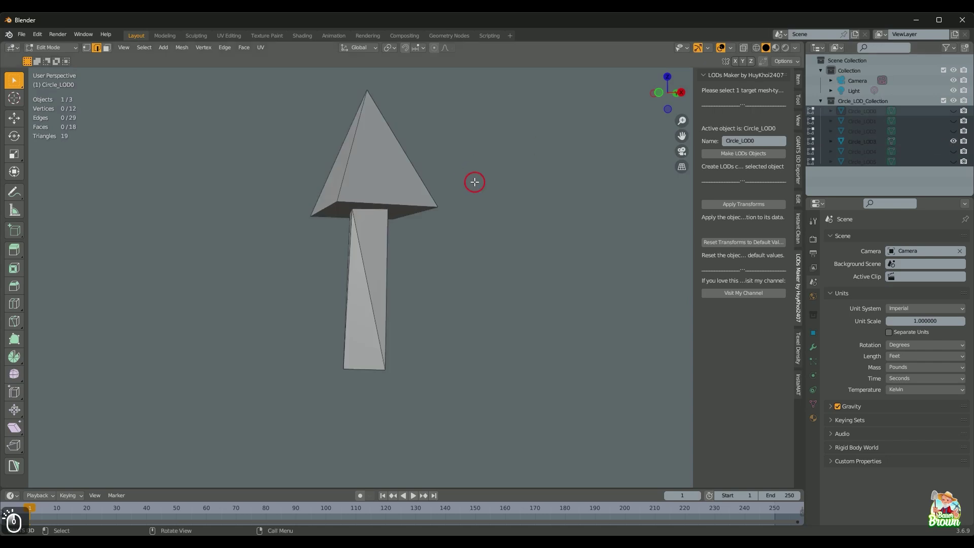
{"action": "middle_click_drag", "start_coordinate": [475, 181], "coordinate": [487, 163]}
{"action": "middle_click_drag", "start_coordinate": [440, 294], "coordinate": [357, 258]}
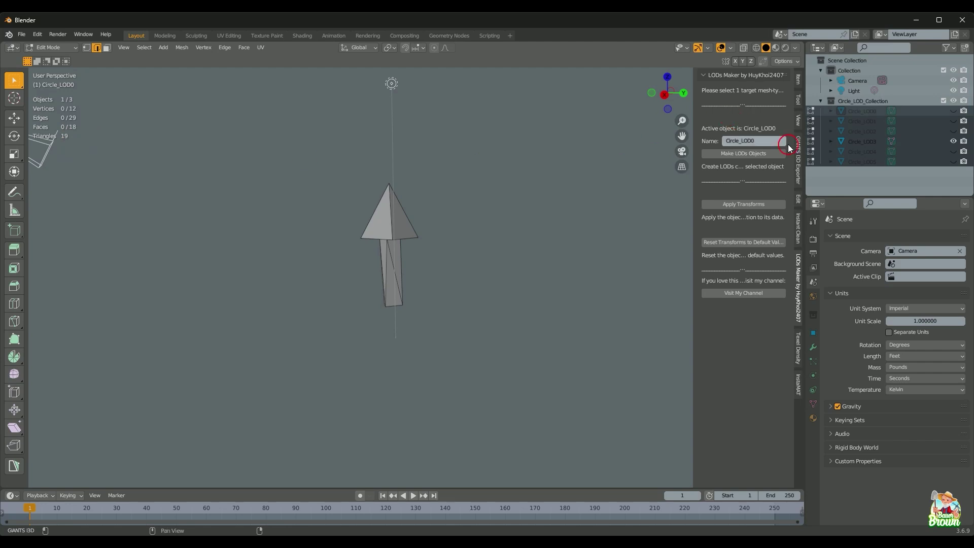
{"action": "left_click", "coordinate": [953, 142]}
{"action": "left_click", "coordinate": [954, 131]}
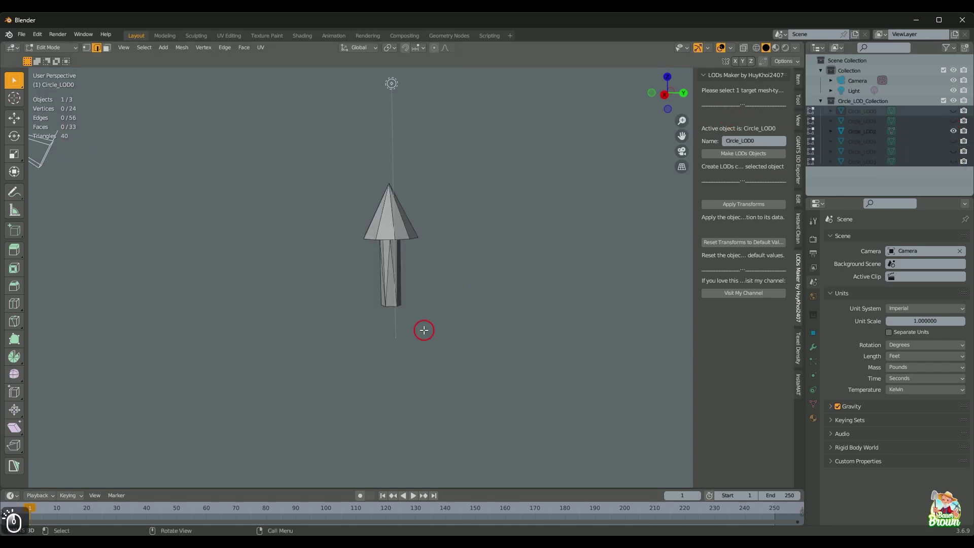
{"action": "middle_click_drag", "start_coordinate": [425, 330], "coordinate": [498, 304]}
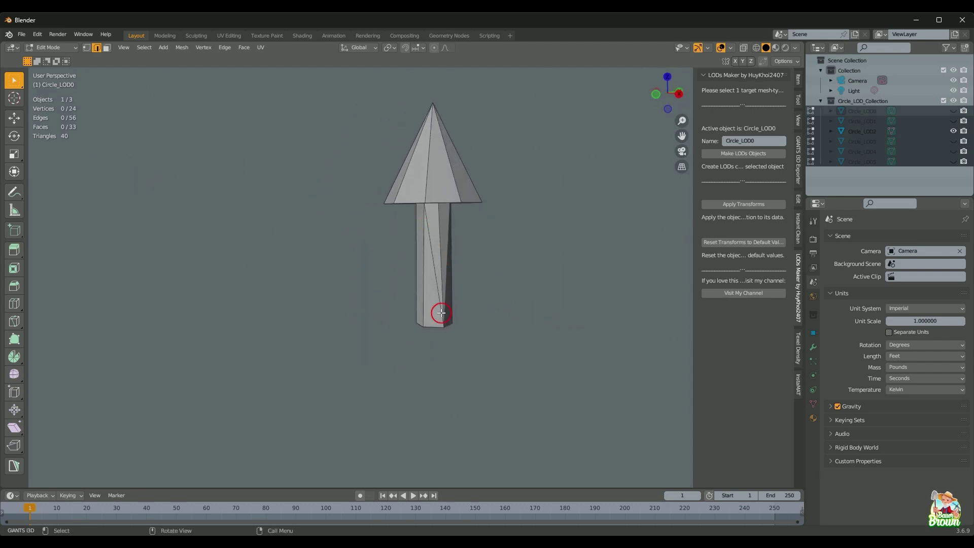
Hide Circle_LOD2 and show Circle_LOD1, orbiting around the arrow and camera
{"action": "left_click", "coordinate": [953, 132]}
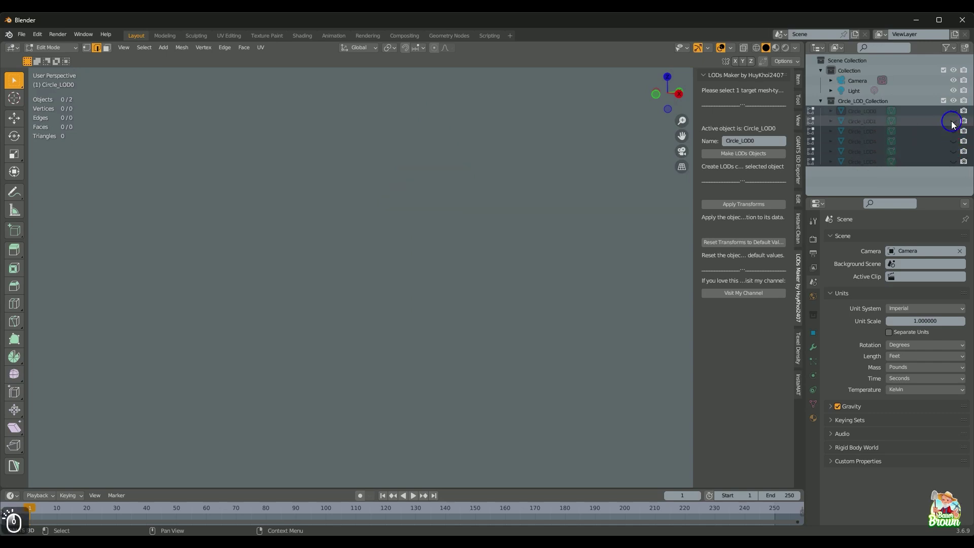
{"action": "left_click", "coordinate": [953, 121]}
{"action": "scroll", "coordinate": [607, 224], "scroll_direction": "down", "scroll_amount": 1}
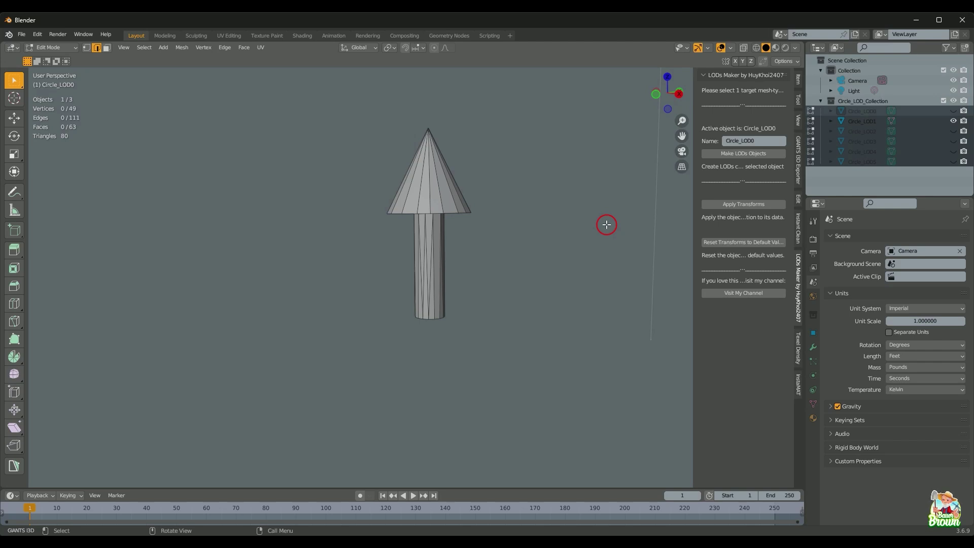
{"action": "scroll", "coordinate": [550, 220], "scroll_direction": "down", "scroll_amount": 6}
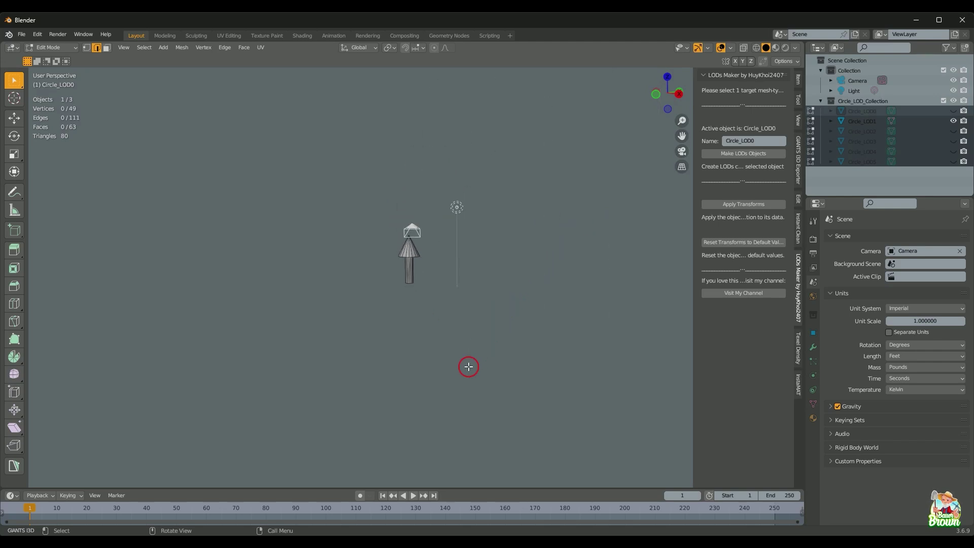
{"action": "middle_click_drag", "start_coordinate": [468, 366], "coordinate": [466, 355]}
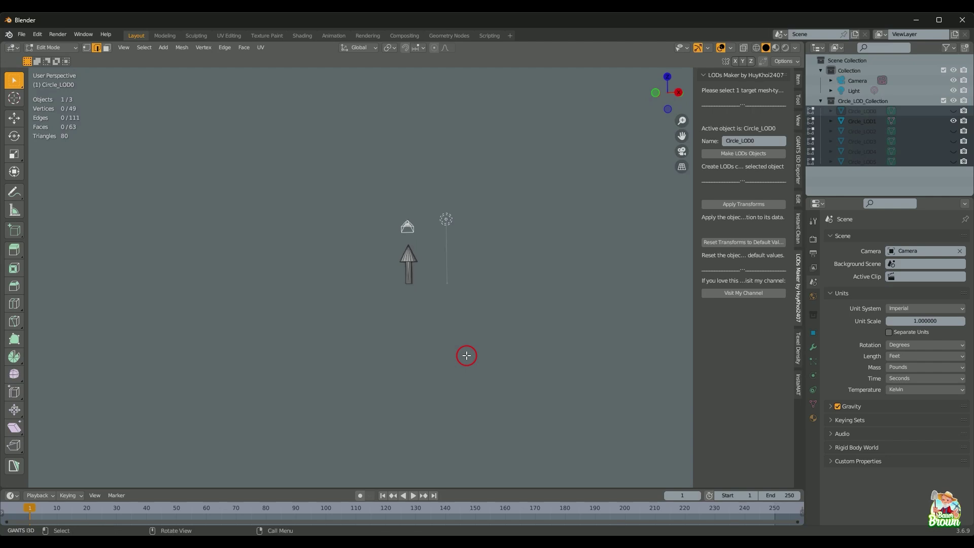
{"action": "scroll", "coordinate": [465, 355], "scroll_direction": "down", "scroll_amount": 4}
{"action": "middle_click_drag", "start_coordinate": [369, 336], "coordinate": [372, 326]}
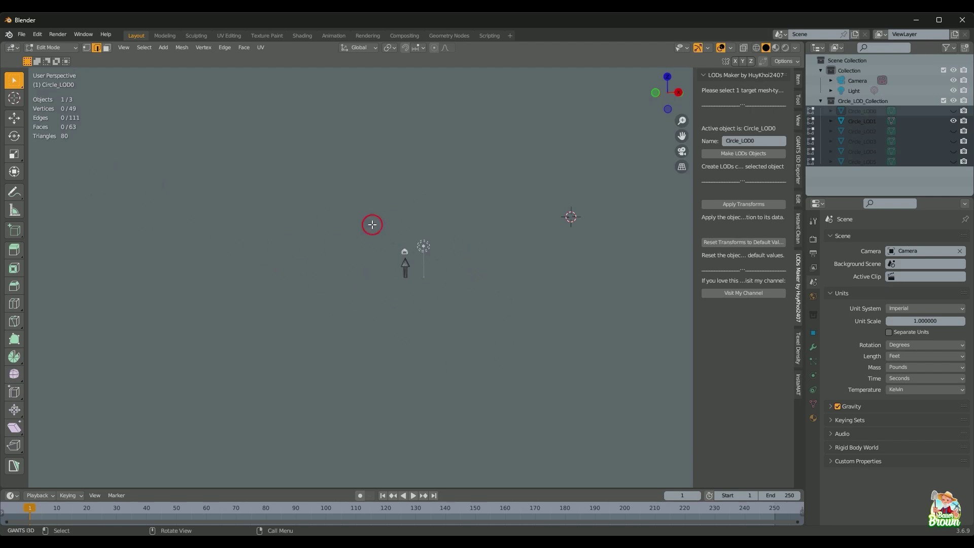
{"action": "scroll", "coordinate": [411, 370], "scroll_direction": "up", "scroll_amount": 3}
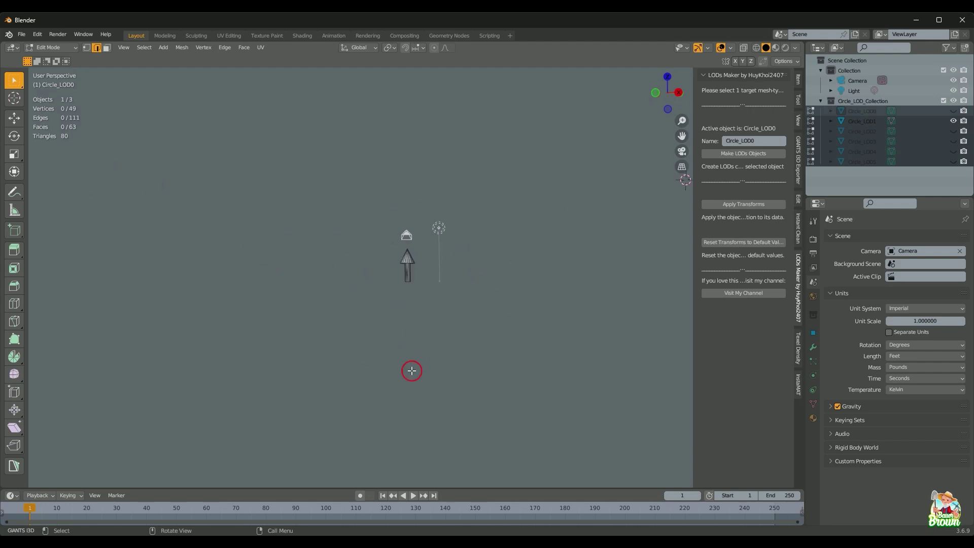
{"action": "scroll", "coordinate": [412, 380], "scroll_direction": "up", "scroll_amount": 3}
{"action": "scroll", "coordinate": [412, 380], "scroll_direction": "up", "scroll_amount": 1}
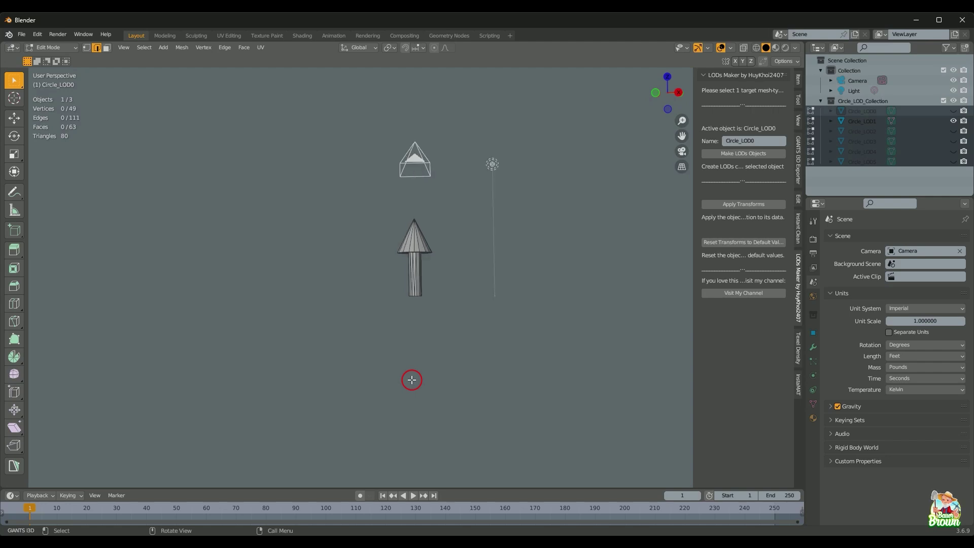
Switch from Circle_LOD1 back to the densest Circle_LOD0 arrow
{"action": "left_click", "coordinate": [953, 120]}
{"action": "left_click", "coordinate": [953, 111]}
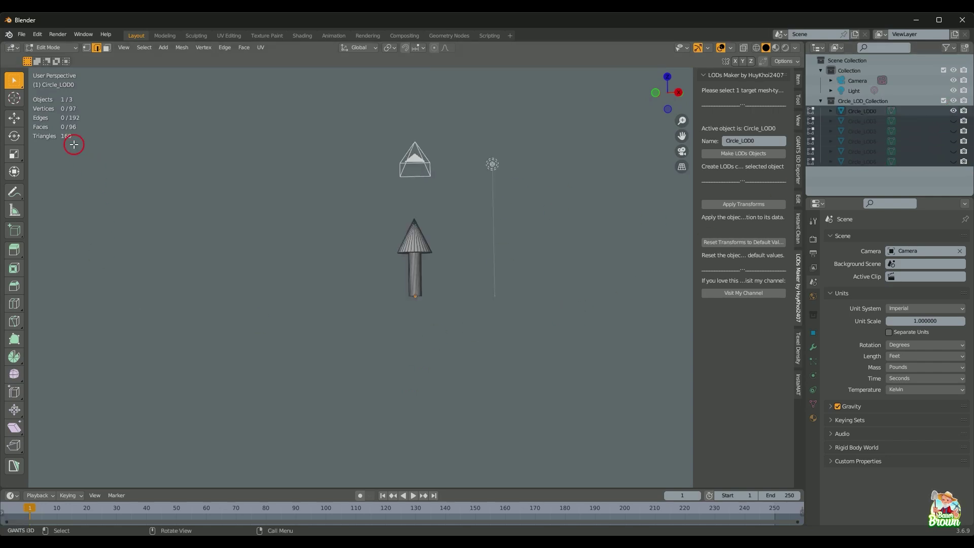
{"action": "scroll", "coordinate": [357, 365], "scroll_direction": "up", "scroll_amount": 5}
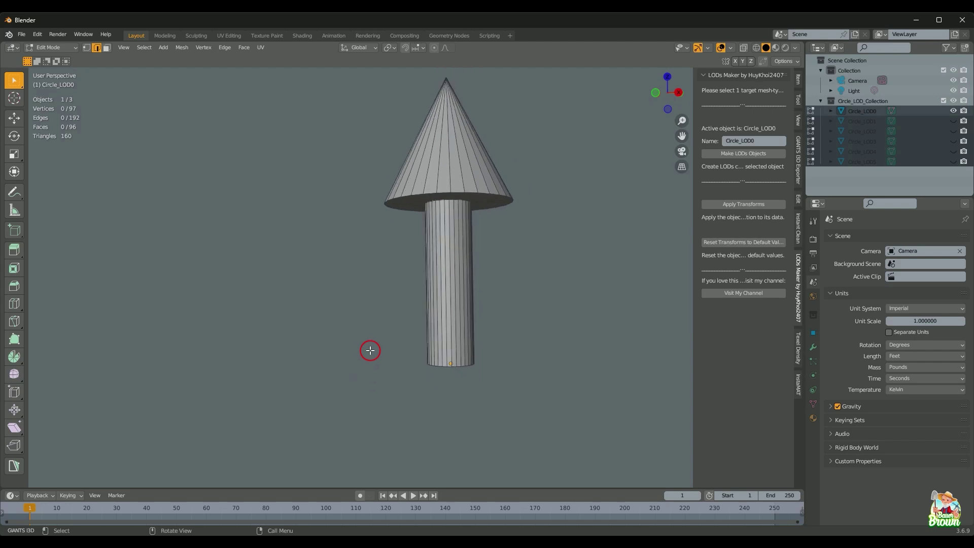
{"action": "middle_click_drag", "start_coordinate": [370, 350], "coordinate": [381, 322]}
{"action": "scroll", "coordinate": [364, 322], "scroll_direction": "down", "scroll_amount": 2}
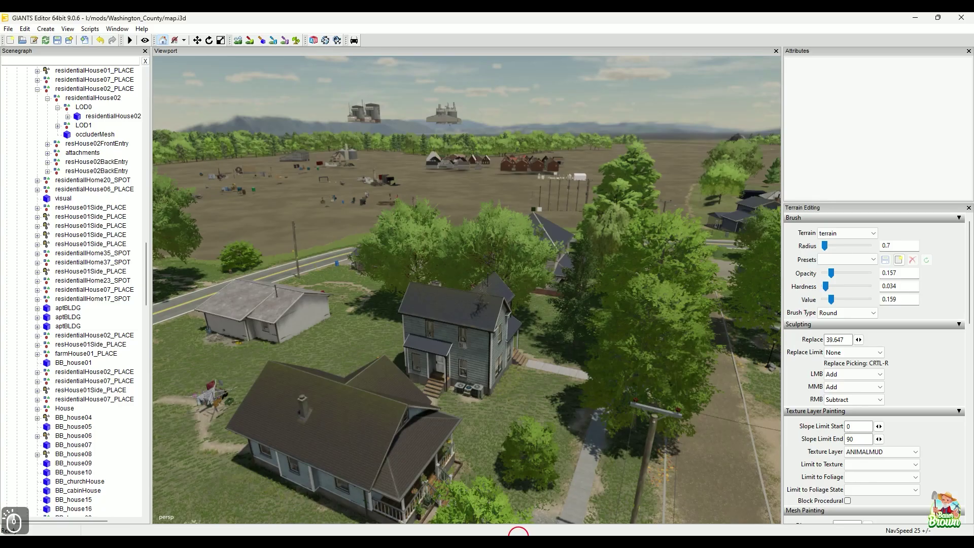
Fly toward the two-storey house, orbit around it, and select residentialHouse02
{"action": "scroll", "coordinate": [499, 388], "scroll_direction": "up", "scroll_amount": 6}
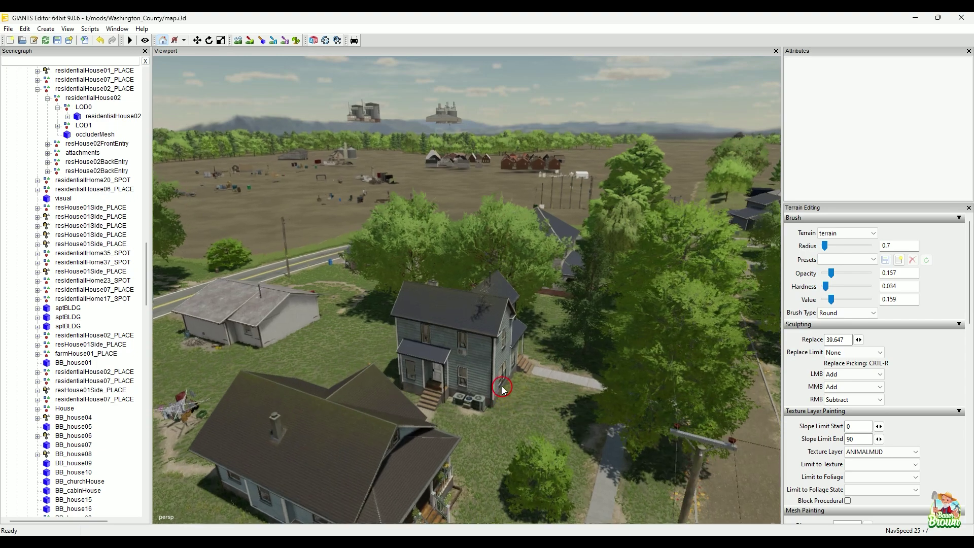
{"action": "scroll", "coordinate": [504, 397], "scroll_direction": "up", "scroll_amount": 2}
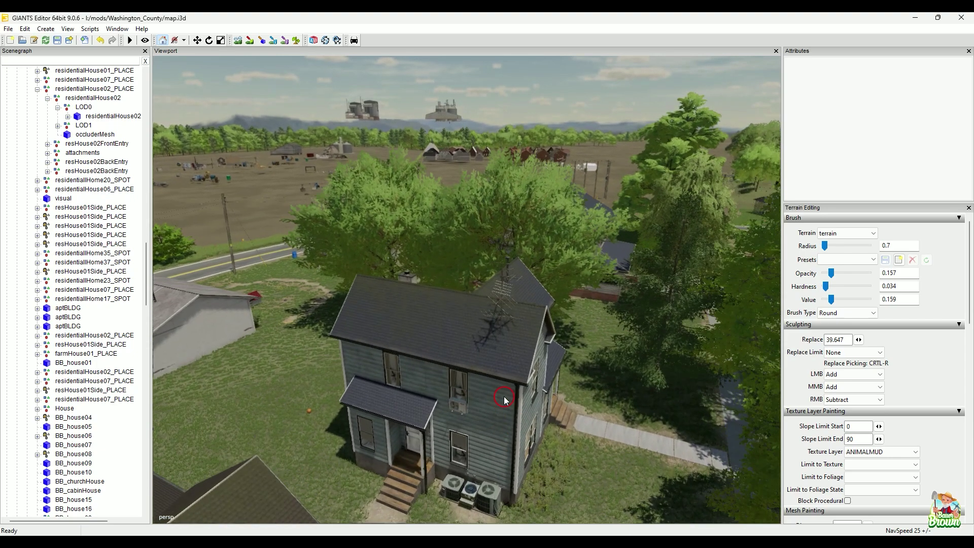
{"action": "key", "text": "shift"}
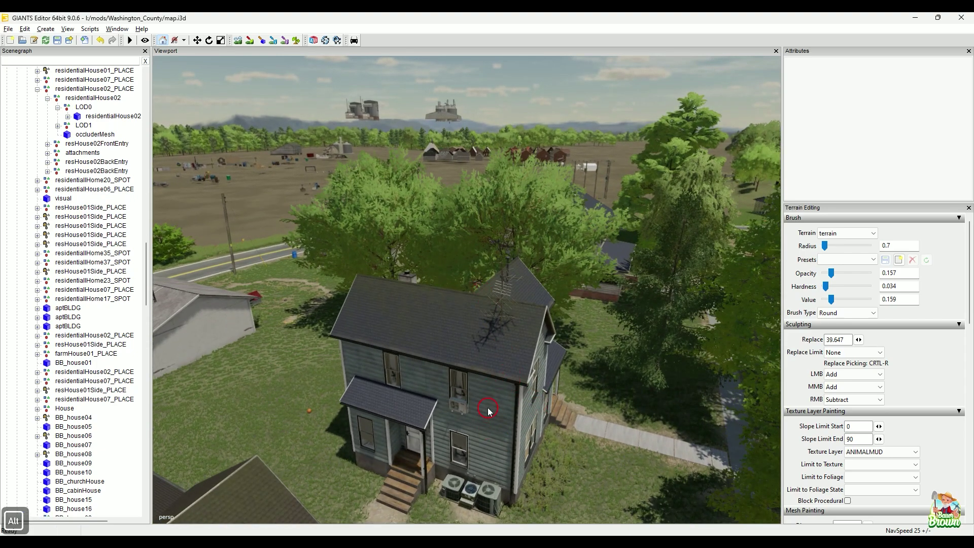
{"action": "left_click_drag", "start_coordinate": [491, 409], "coordinate": [444, 397], "text": "alt"}
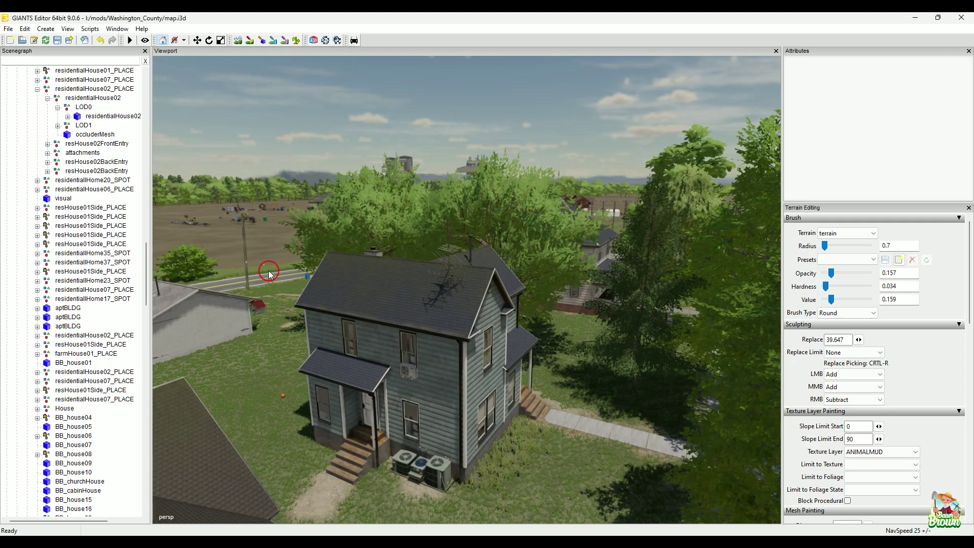
{"action": "left_click", "coordinate": [374, 327]}
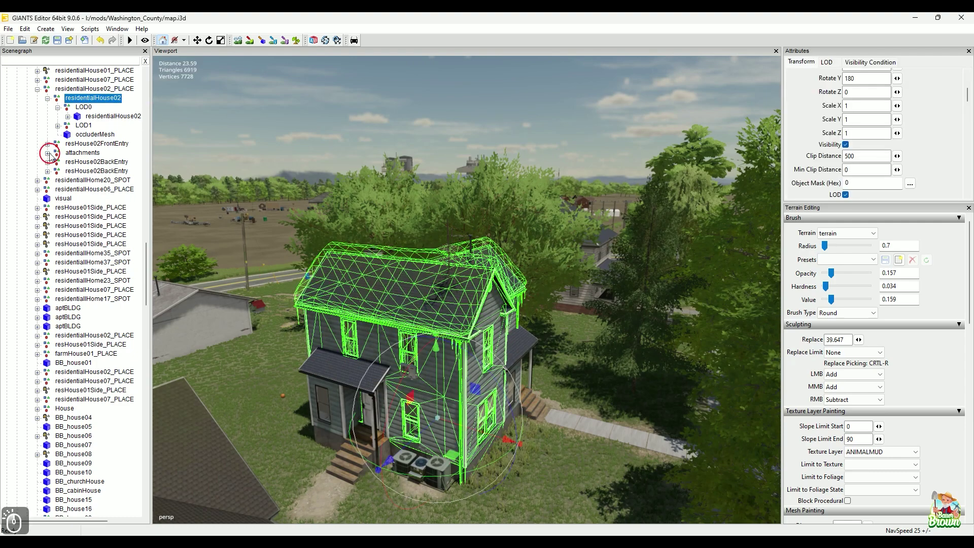
{"action": "left_click", "coordinate": [84, 109]}
{"action": "left_click", "coordinate": [68, 118]}
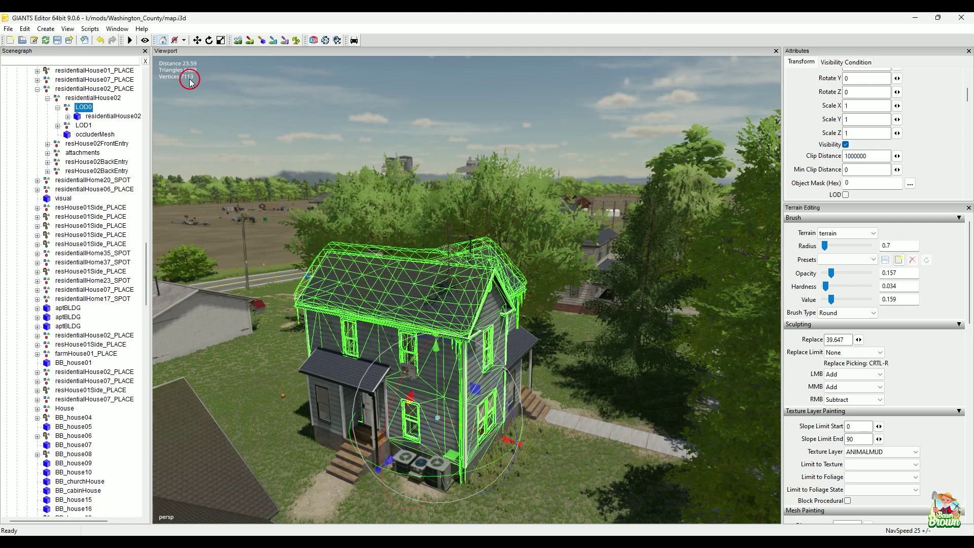
{"action": "left_click", "coordinate": [68, 117]}
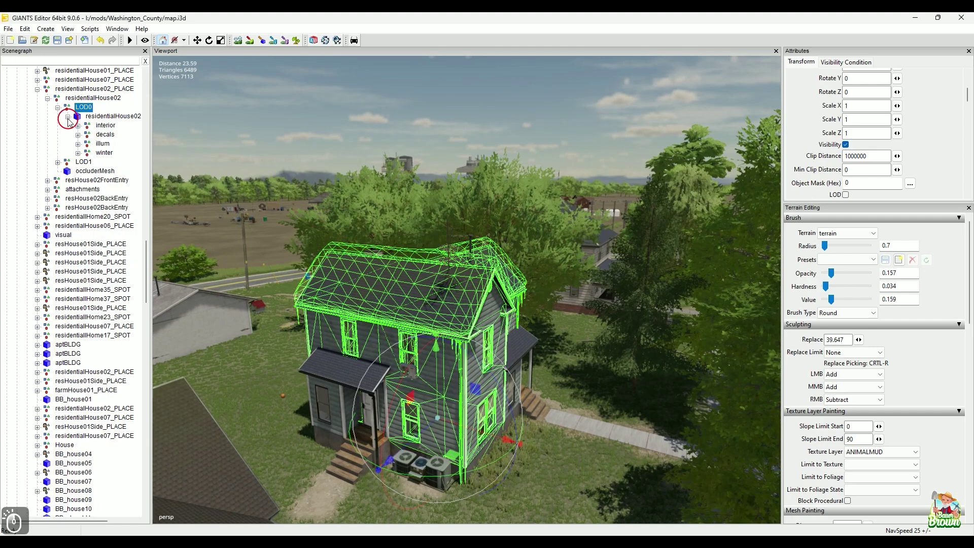
{"action": "left_click", "coordinate": [68, 118]}
{"action": "left_click", "coordinate": [113, 116]}
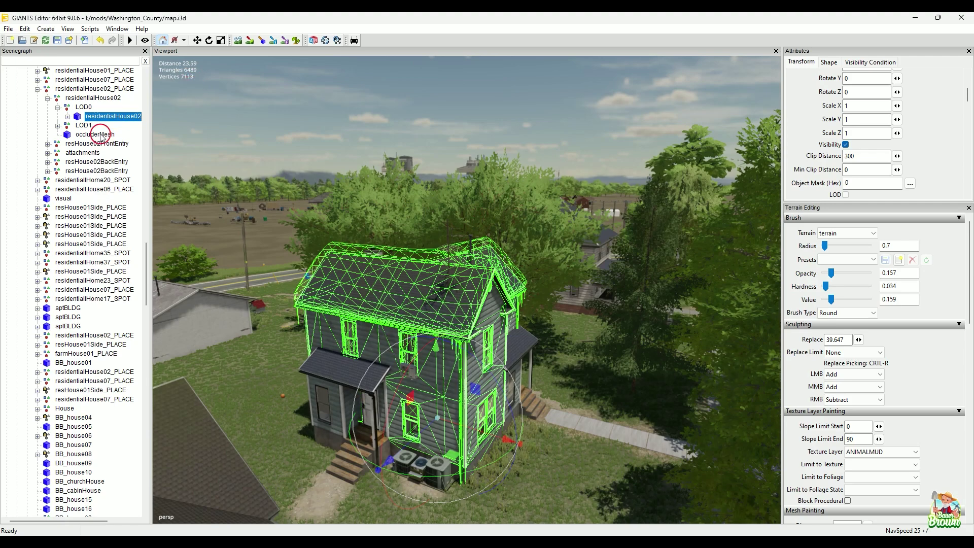
{"action": "left_click", "coordinate": [90, 126]}
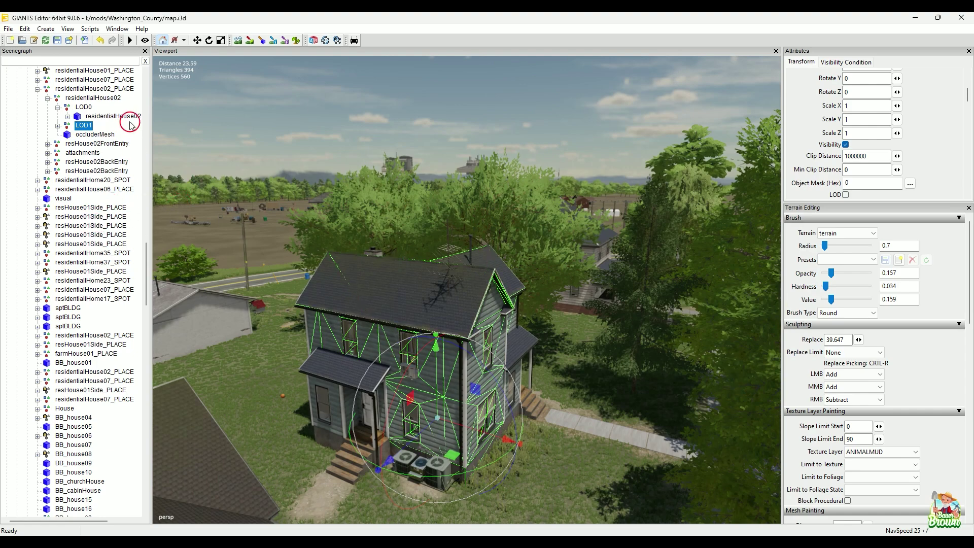
{"action": "left_click", "coordinate": [84, 107]}
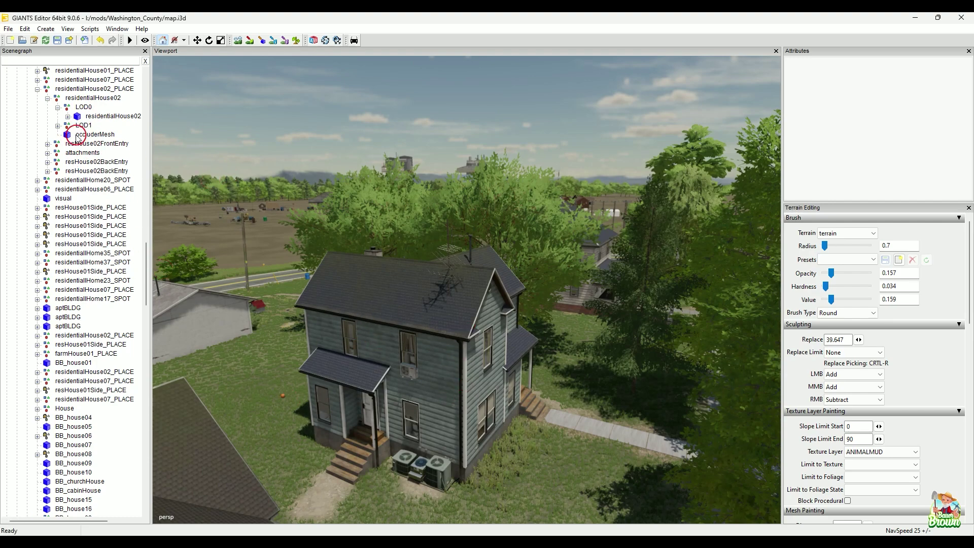
Hide the residentialHouse02 mesh under LOD0, then pull the camera back over the town
{"action": "left_click", "coordinate": [96, 117]}
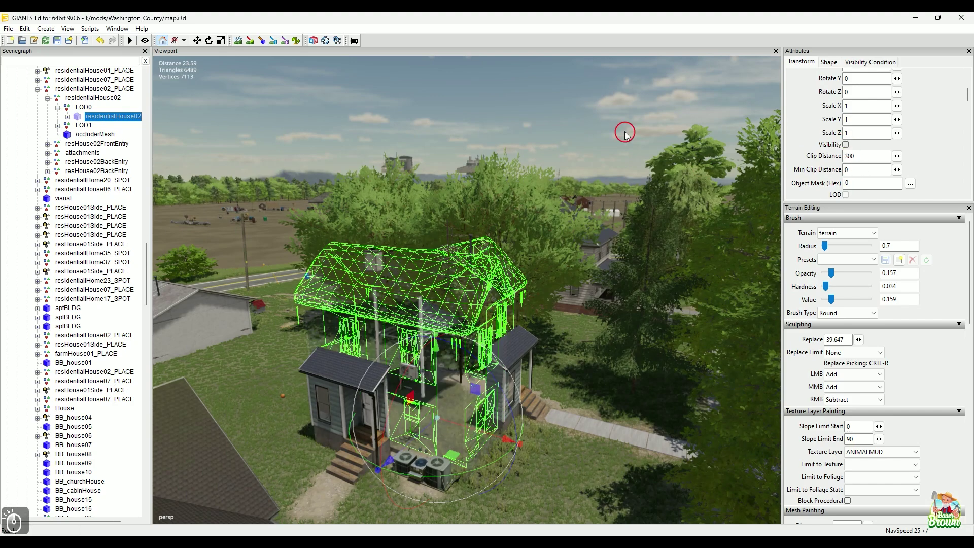
{"action": "key", "text": "h"}
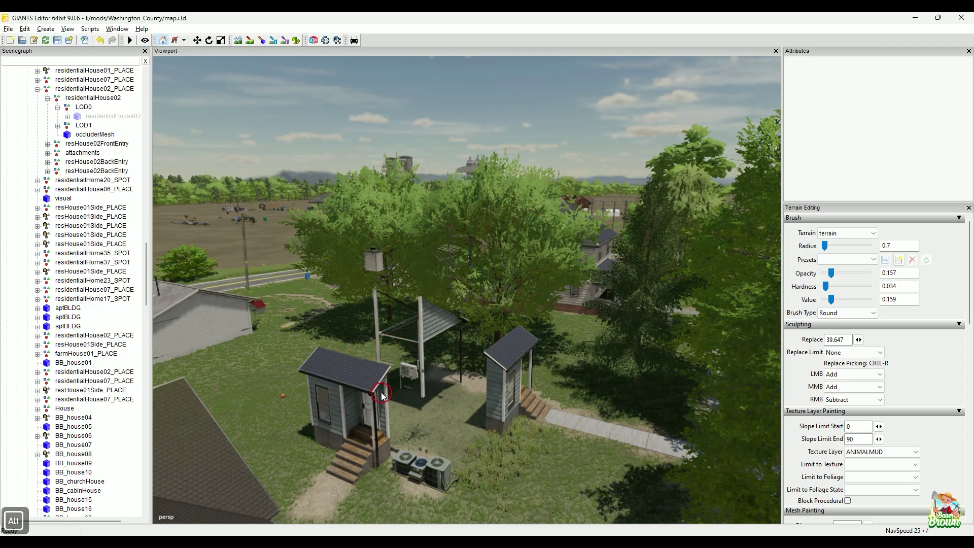
{"action": "right_click_drag", "start_coordinate": [418, 321], "coordinate": [324, 492], "text": "alt"}
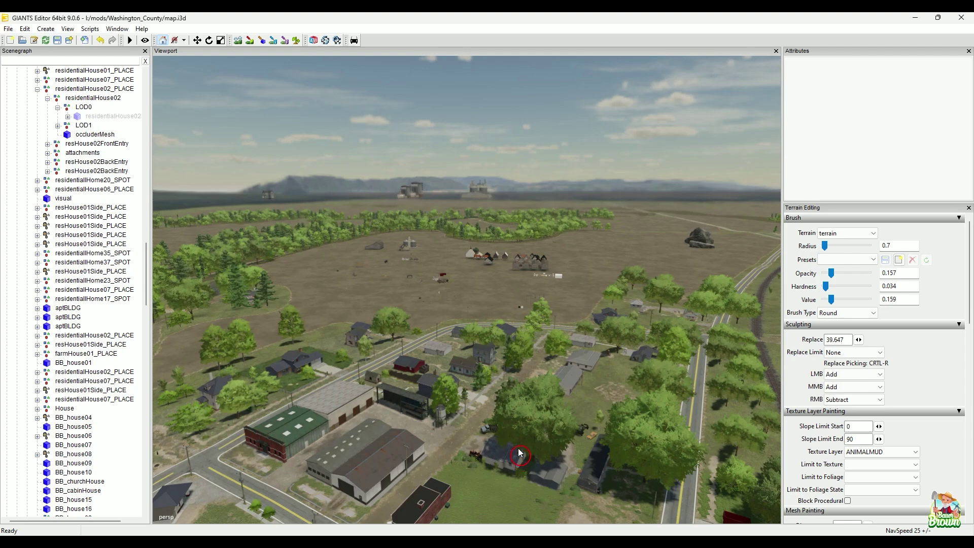
{"action": "key", "text": "w"}
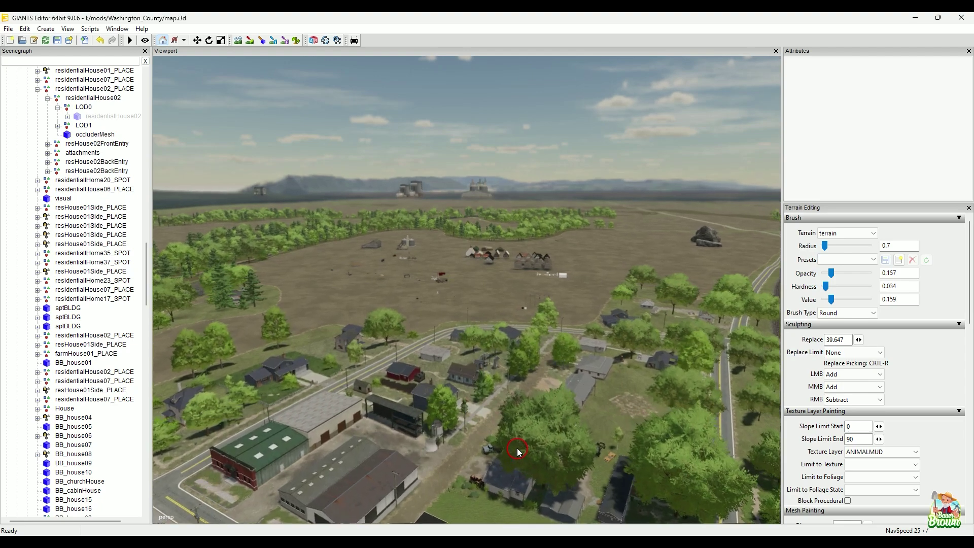